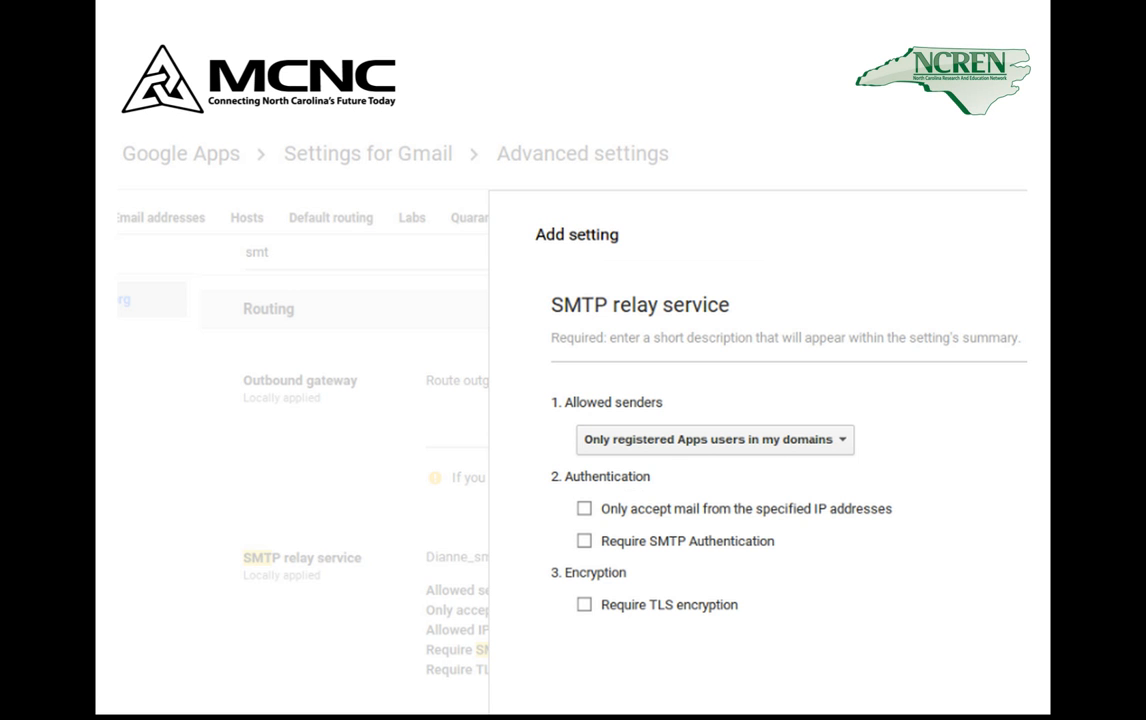
Step: Advance the slideshow to the closing Demo / Questions slide and exit the presentation view
key("Right")
key("Left")
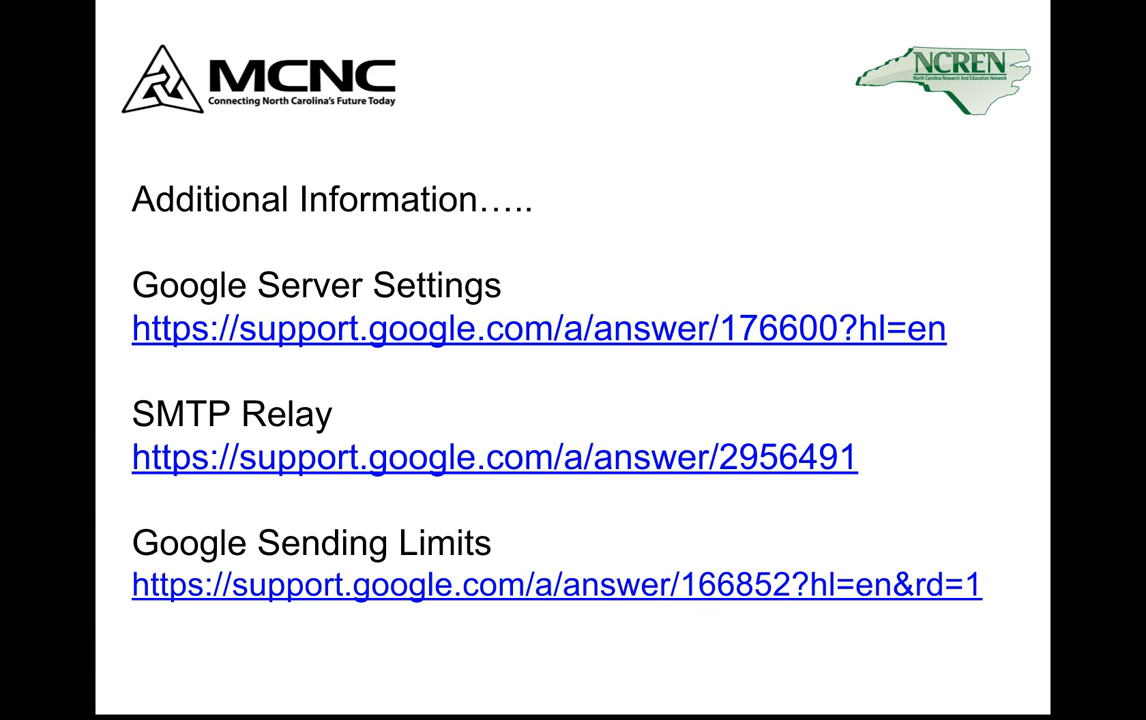
key("Right")
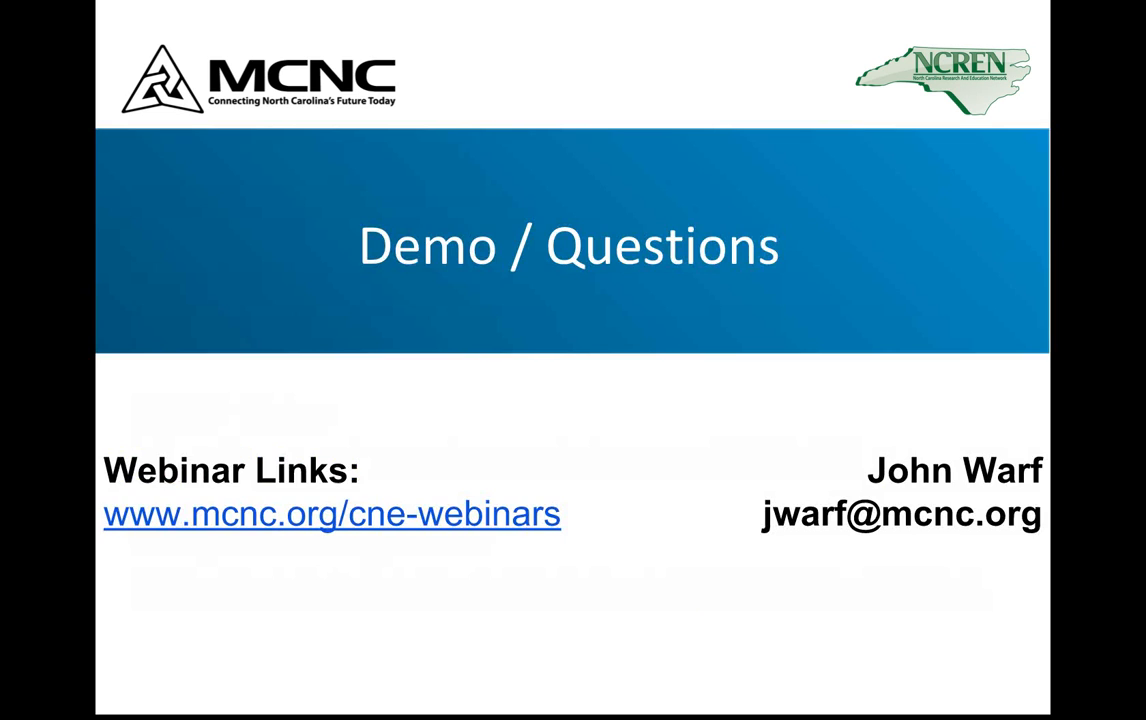
key("Escape")
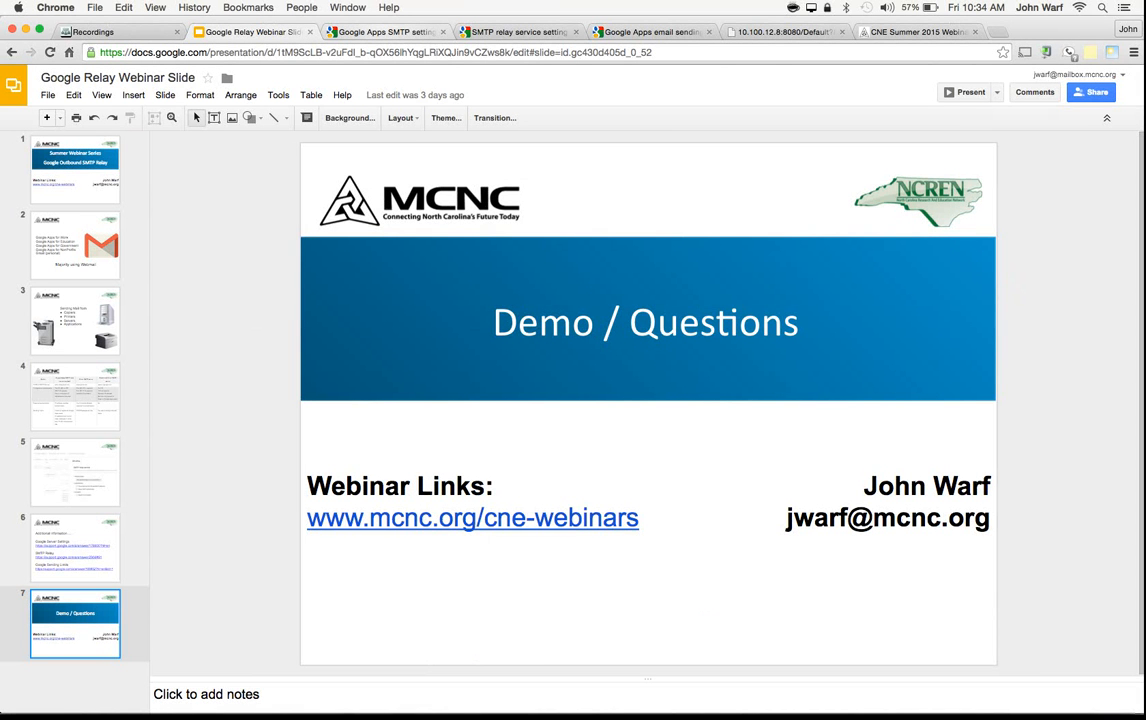
Step: Show the Additional Information slide that holds the Google support links
key("ctrl+Tab")
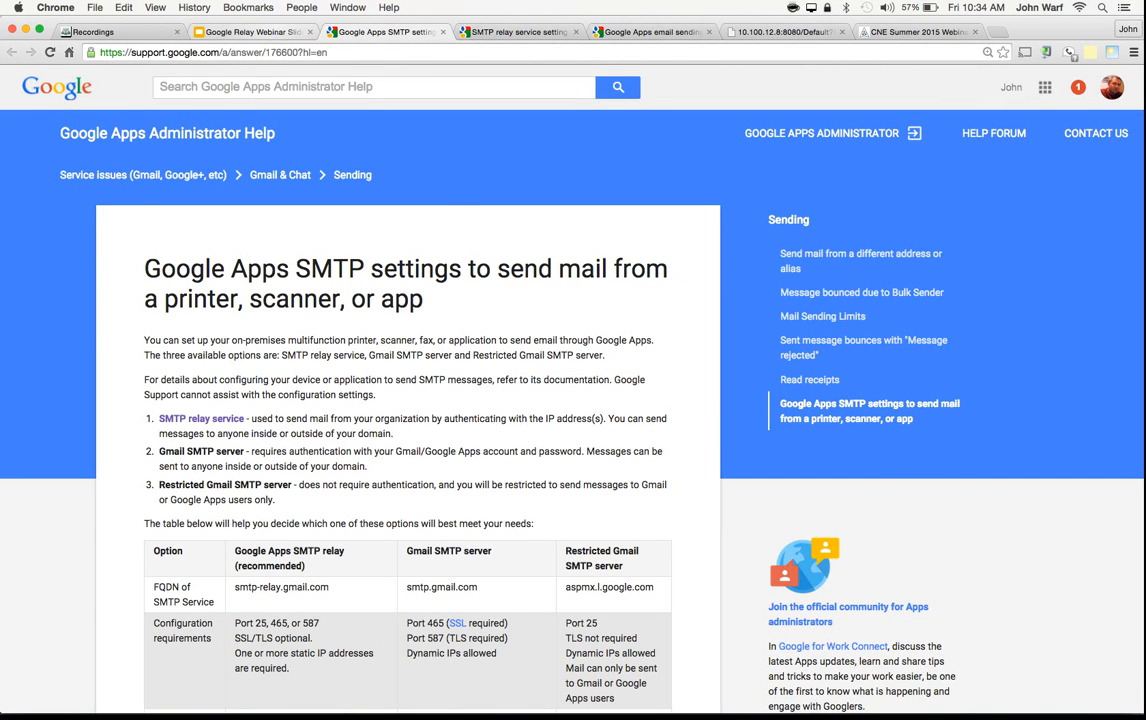
key("ctrl+shift+Tab")
key("Up")
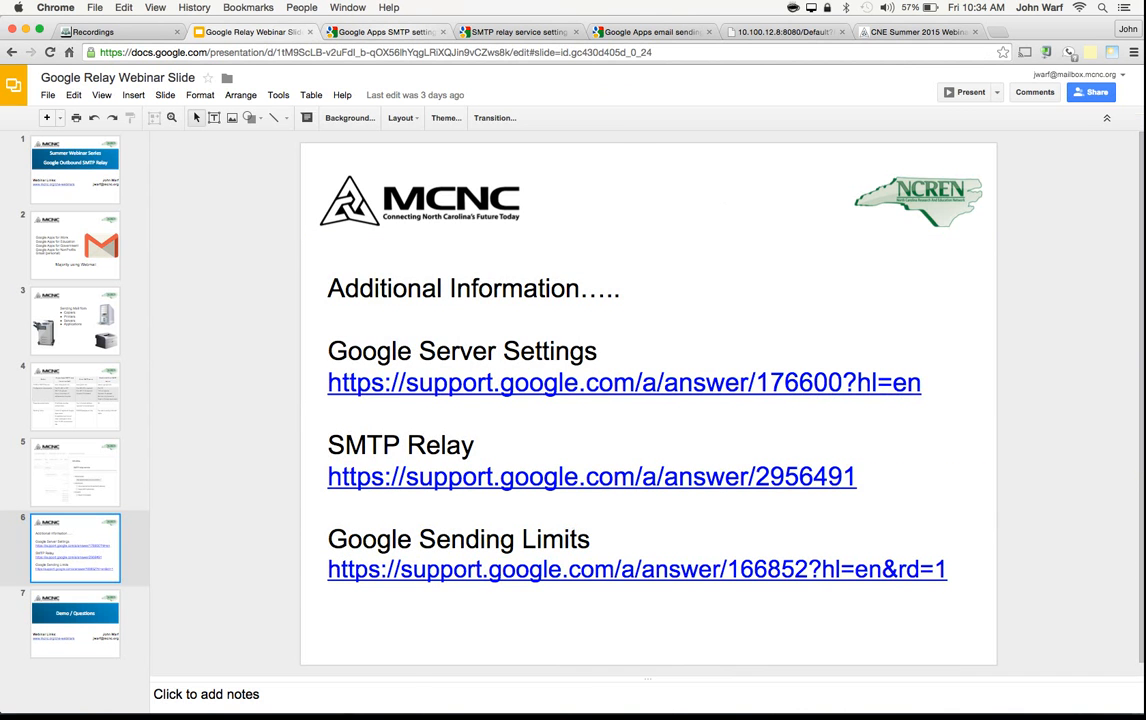
Step: Examine the Google Apps SMTP settings help article, including the comparison table of the three sending options
key("ctrl+Tab")
scroll(573, 400, "down", 1)
scroll(573, 400, "down", 5)
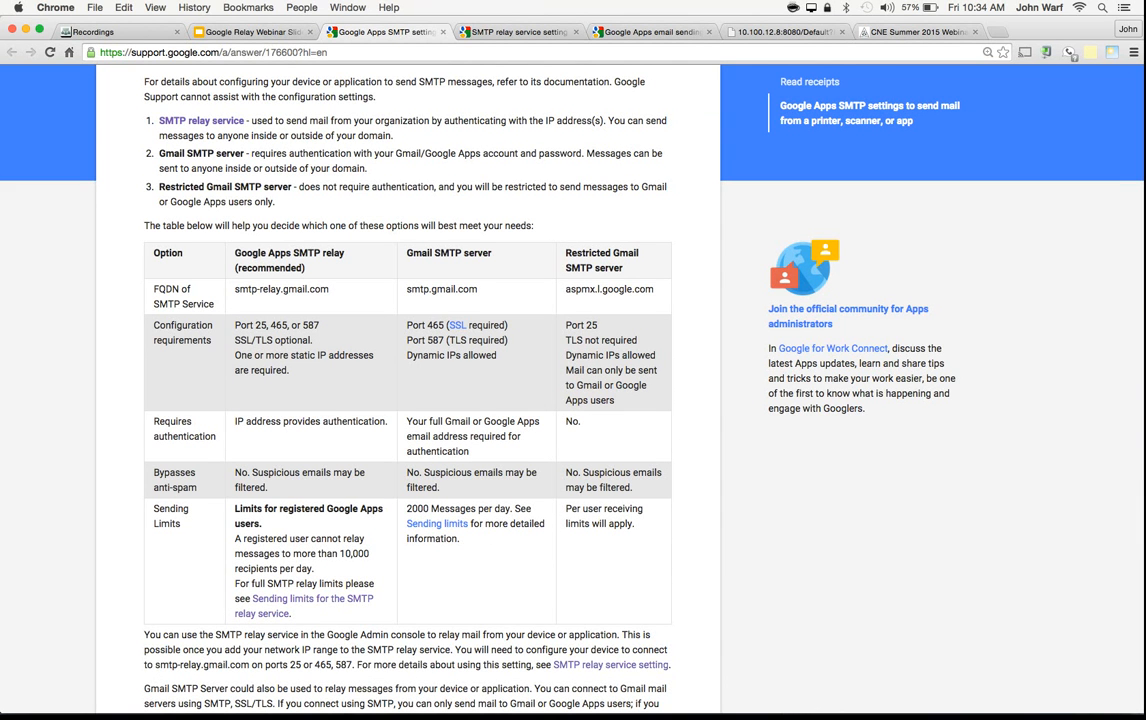
scroll(573, 400, "down", 3)
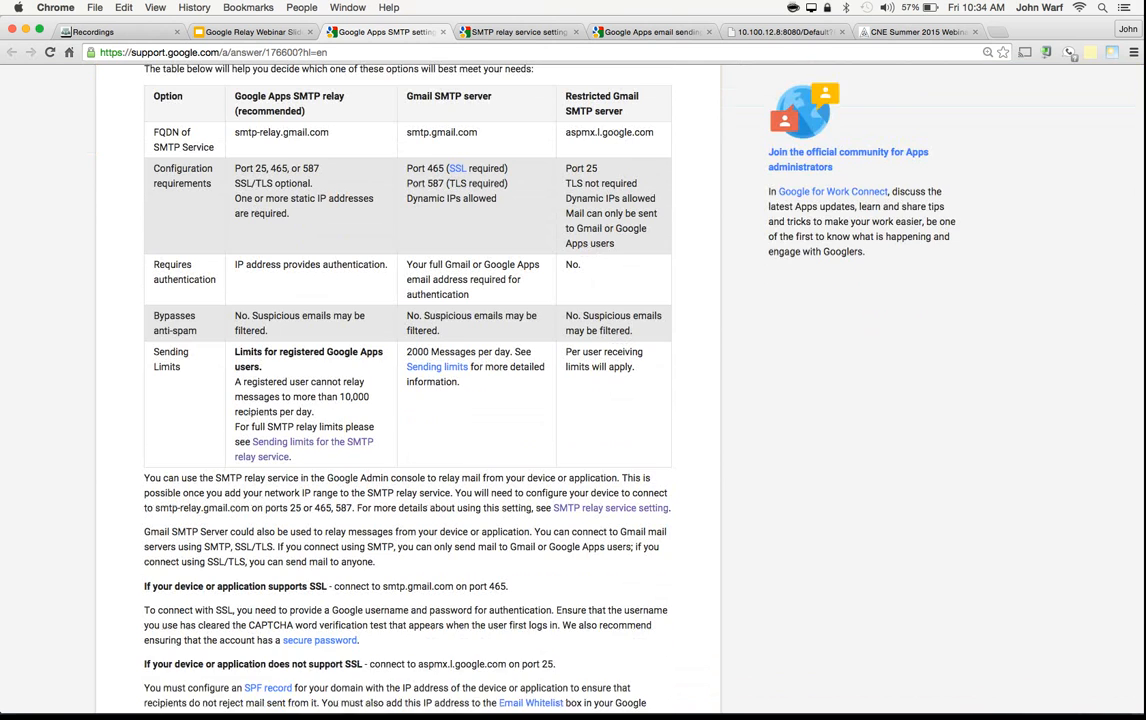
scroll(573, 400, "down", 1)
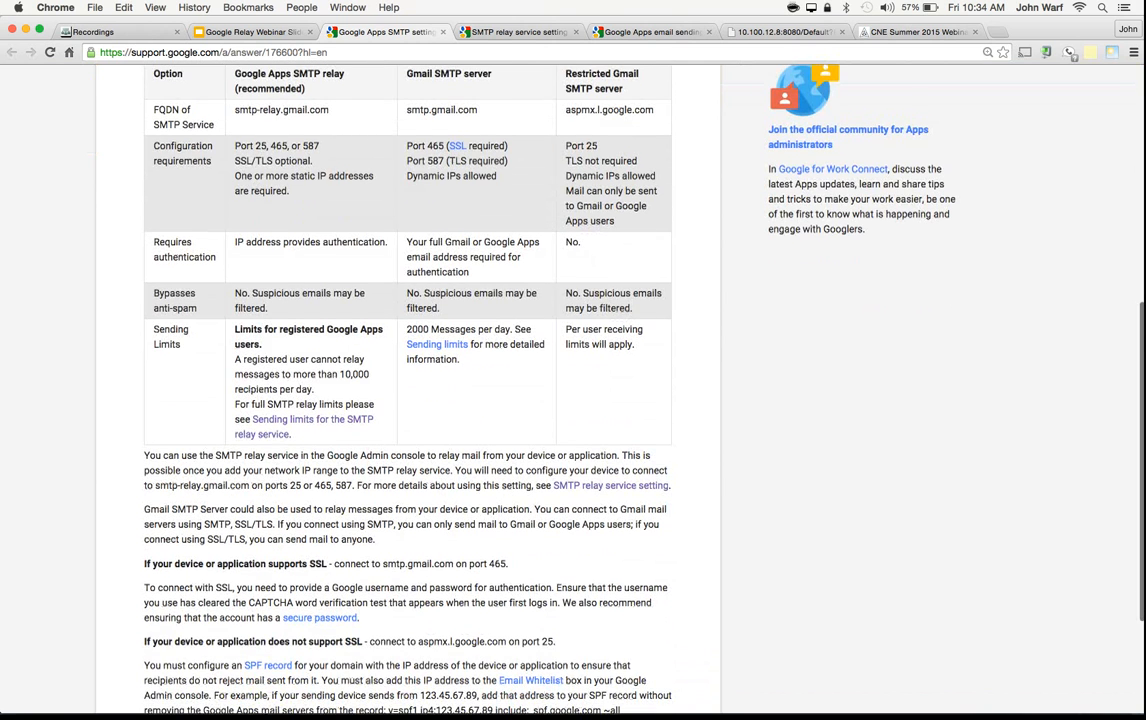
scroll(573, 400, "down", 2)
scroll(573, 400, "up", 8)
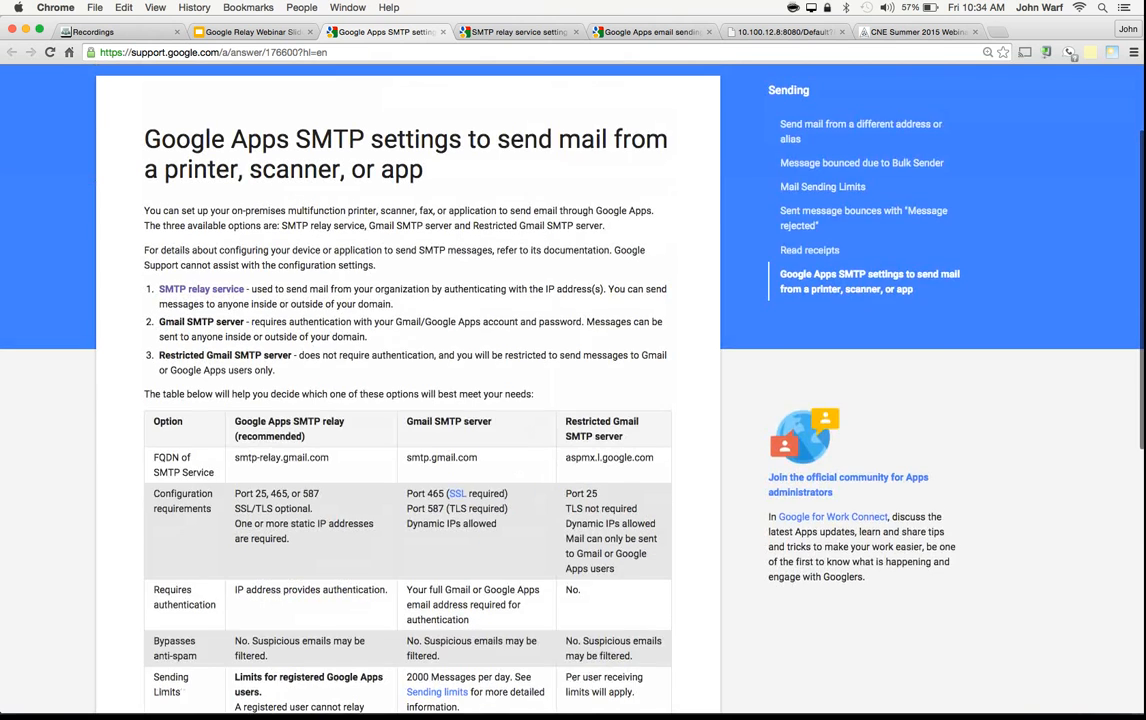
scroll(573, 400, "up", 2)
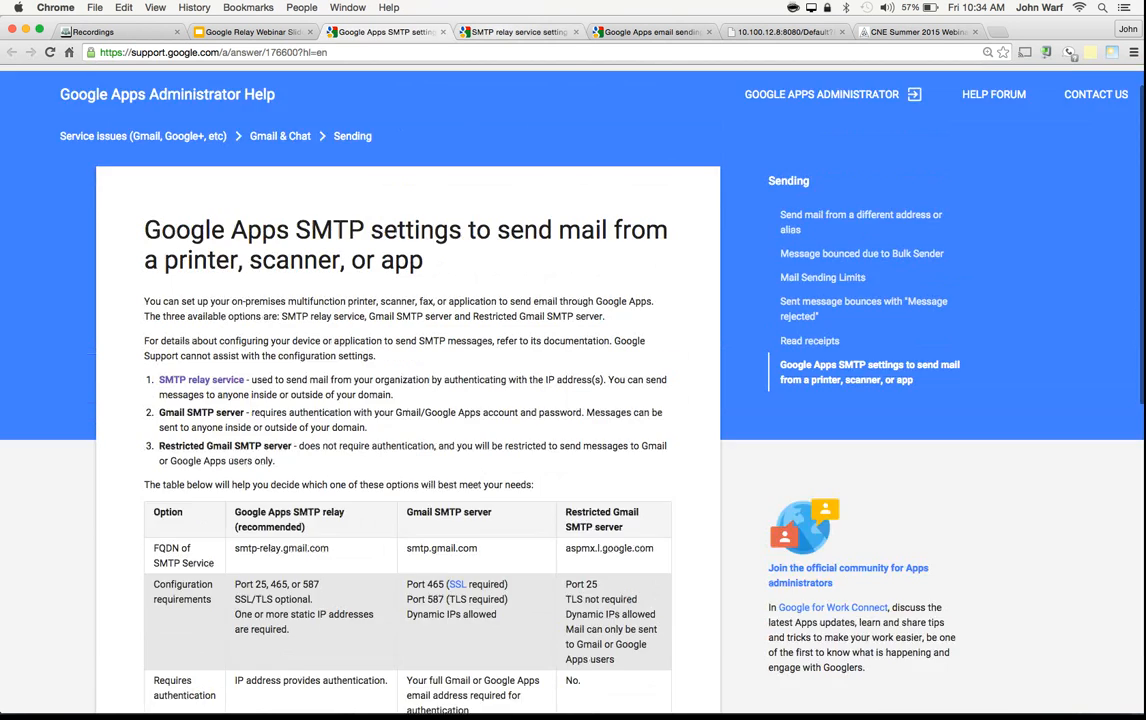
Step: Look through the configuration instructions in the SMTP relay service setting help article
left_click(518, 32)
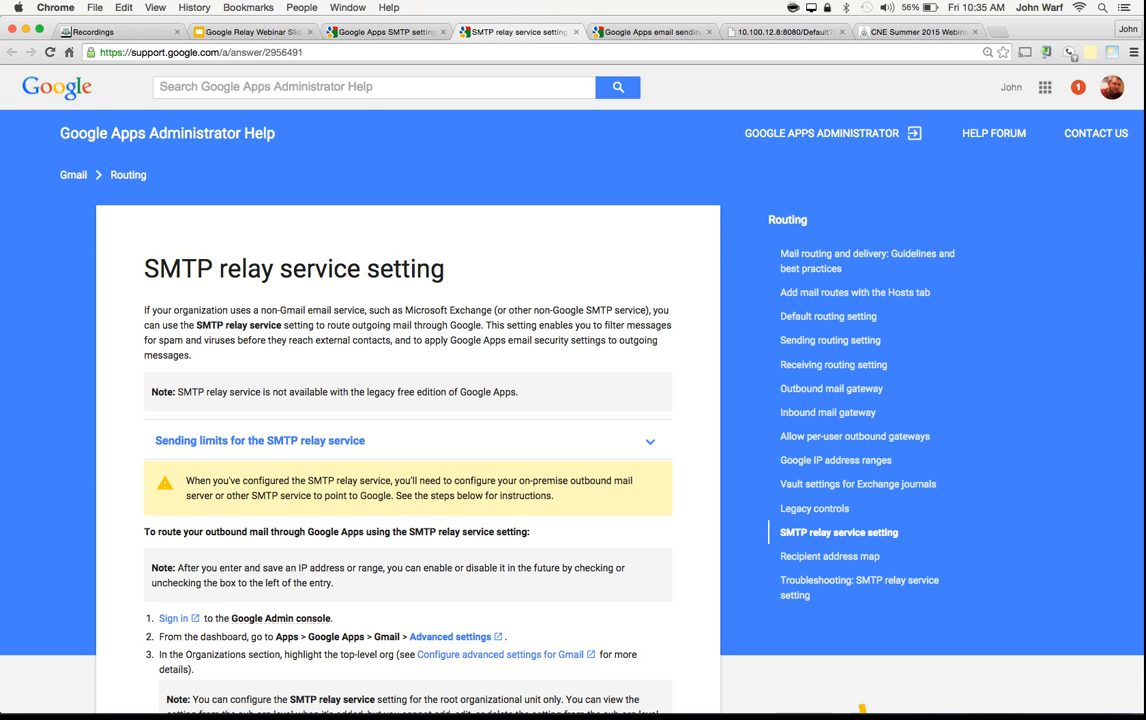
scroll(573, 390, "down", 4)
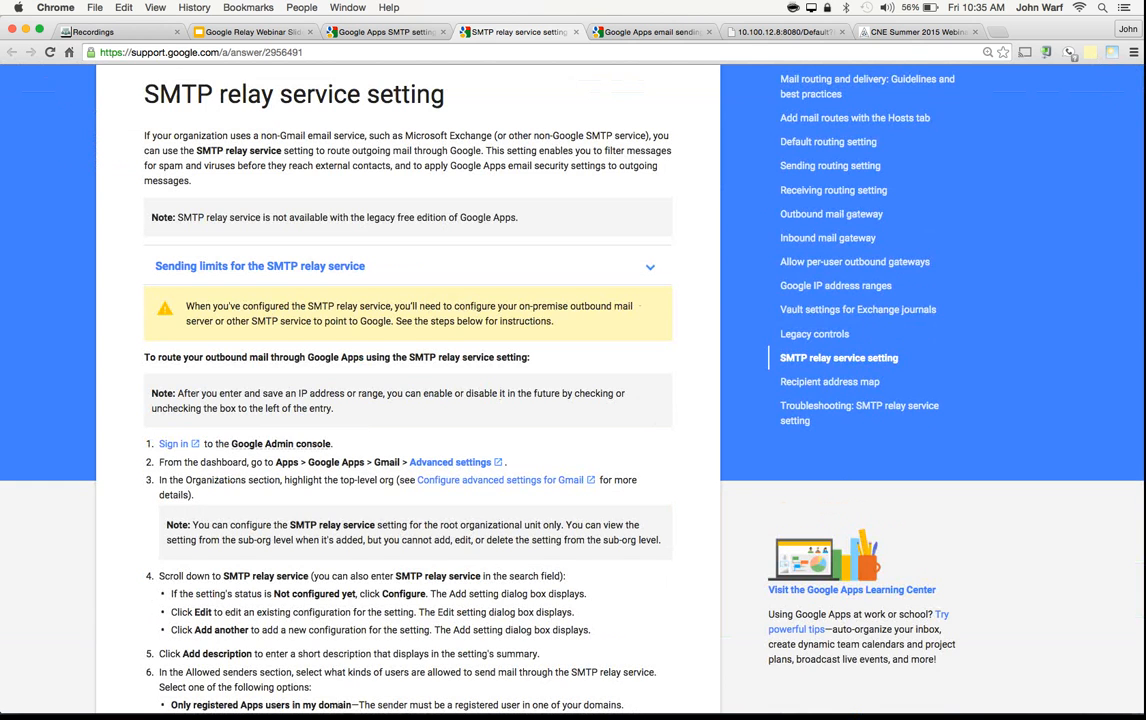
scroll(573, 390, "down", 5)
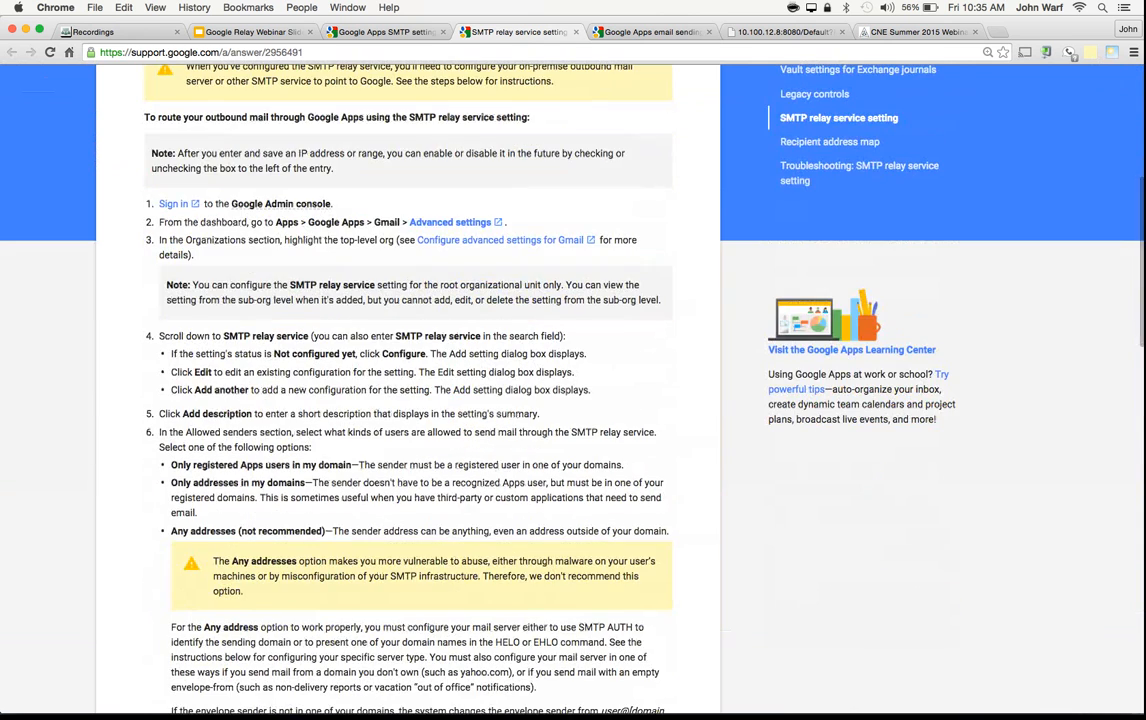
scroll(573, 390, "up", 10)
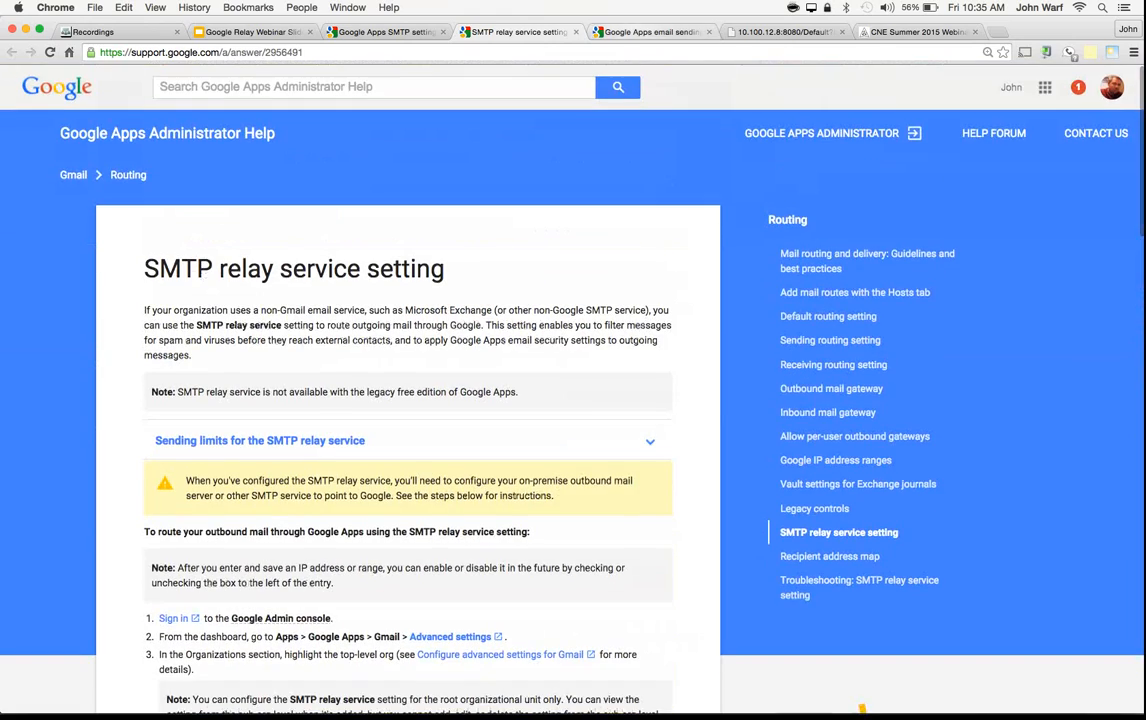
Step: Review the table of limits in the Google Apps email sending limits help article
left_click(650, 32)
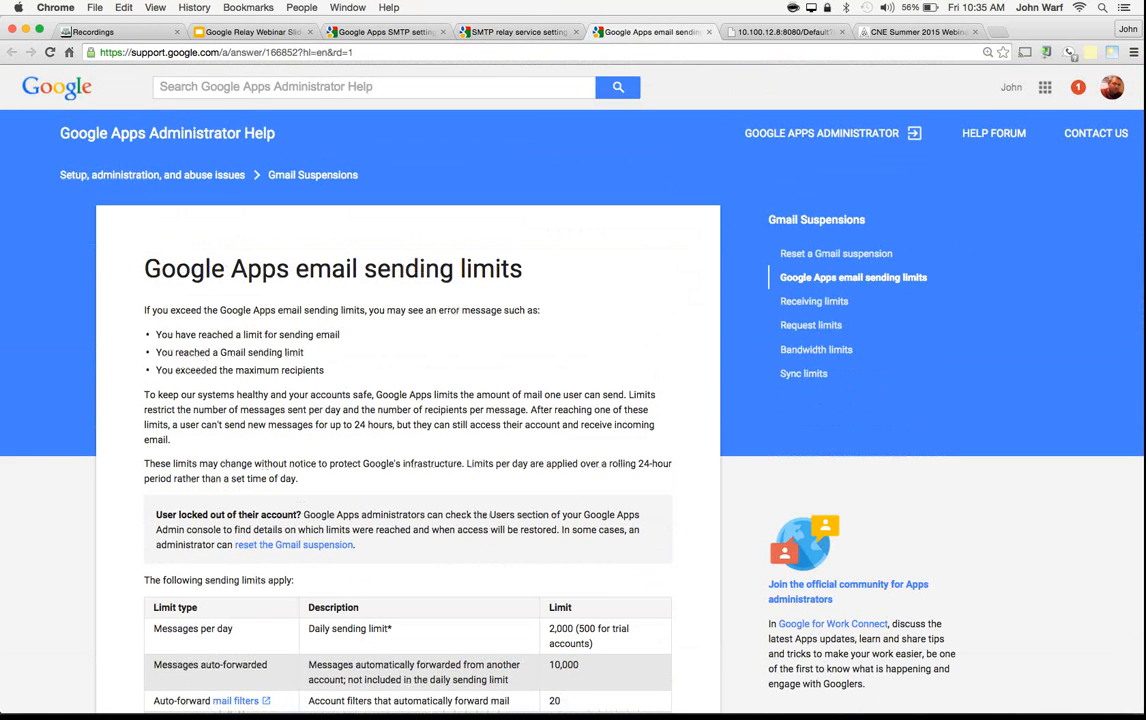
scroll(573, 400, "down", 5)
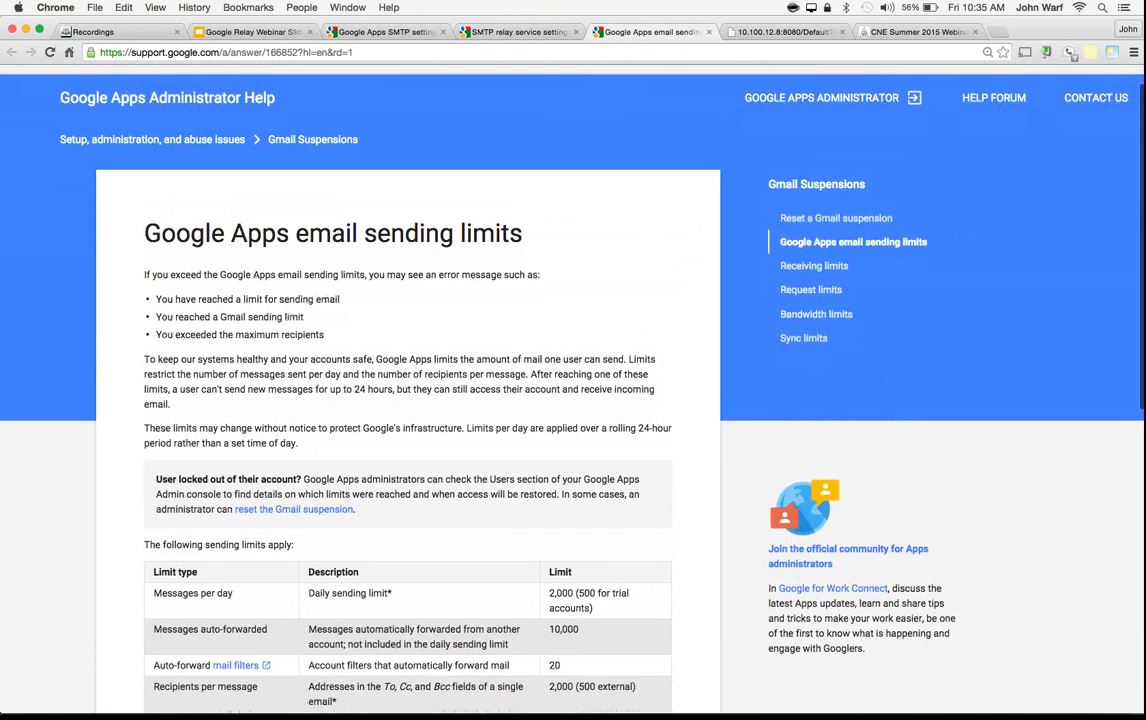
scroll(573, 400, "down", 10)
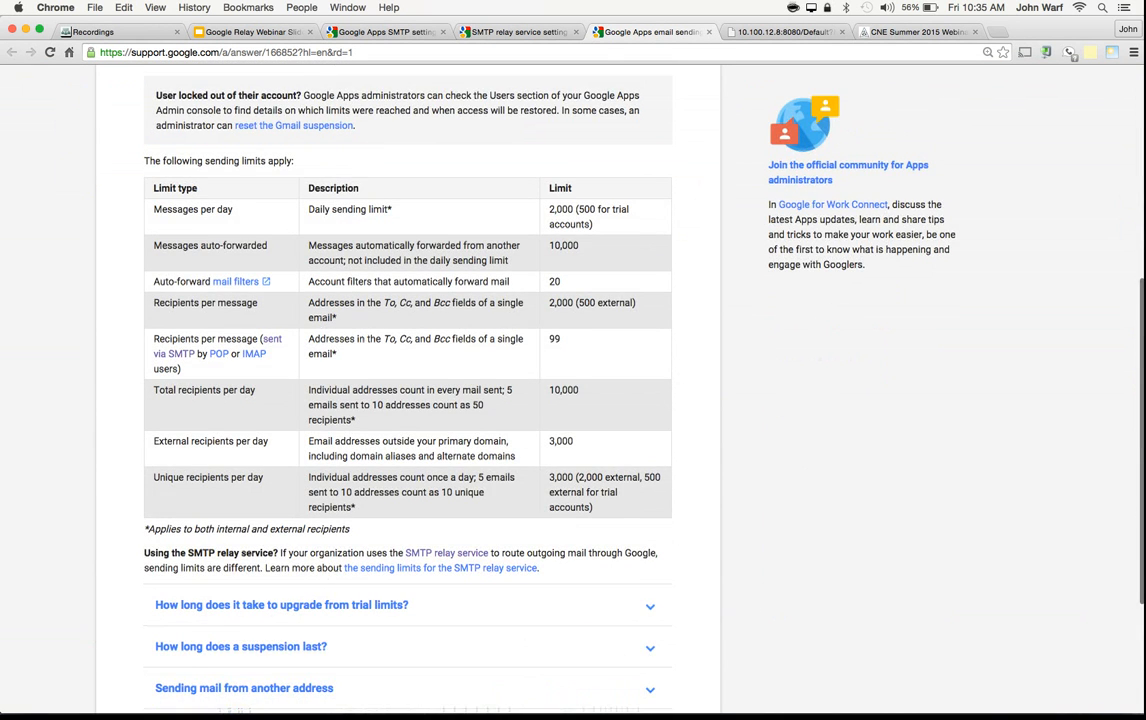
scroll(573, 400, "down", 4)
scroll(573, 400, "up", 3)
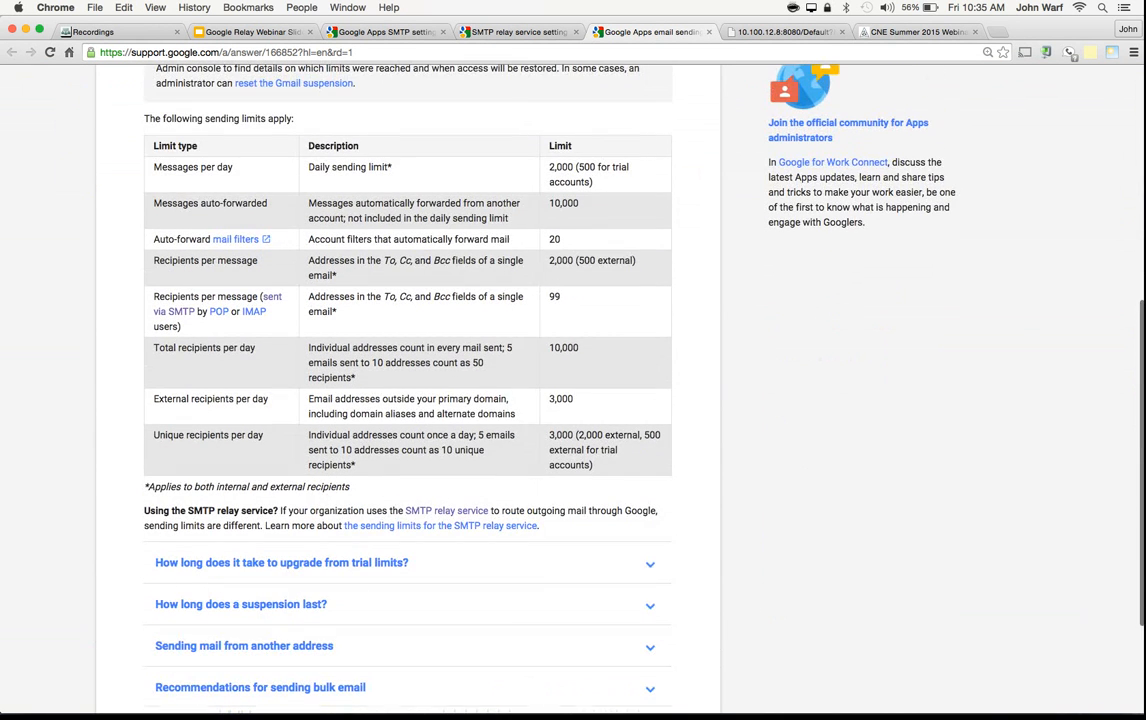
scroll(573, 400, "up", 10)
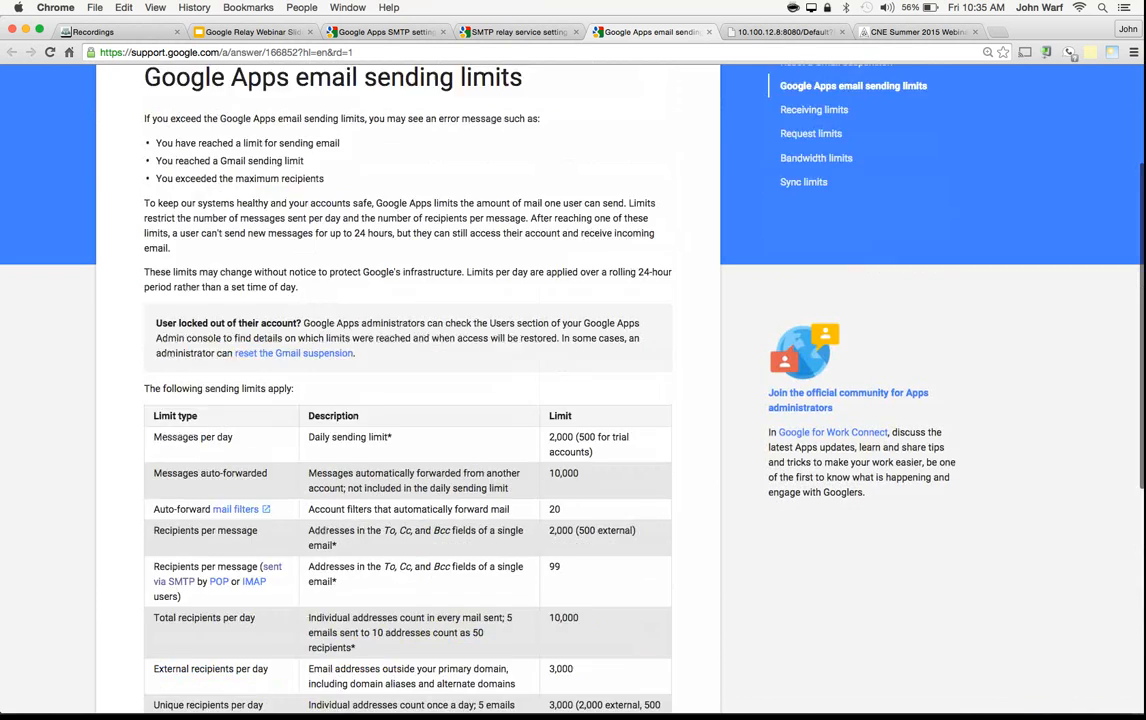
scroll(573, 400, "up", 7)
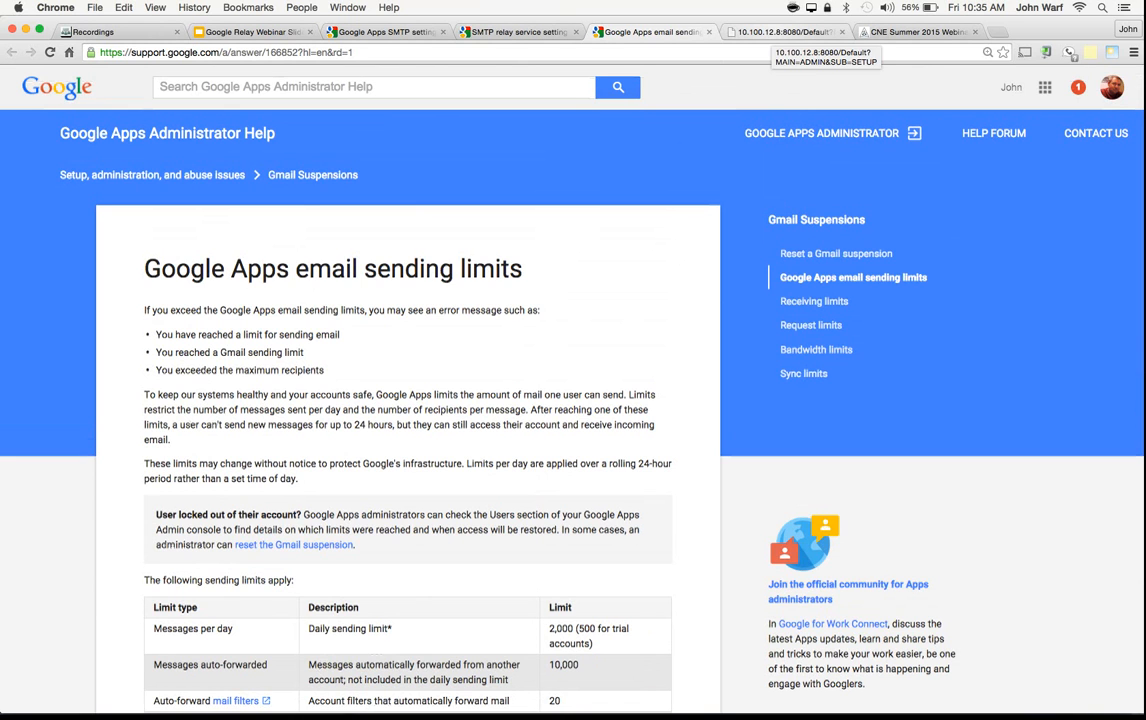
Step: Try to log in to the TopAccess administration page as Admin with the account password
left_click(780, 32)
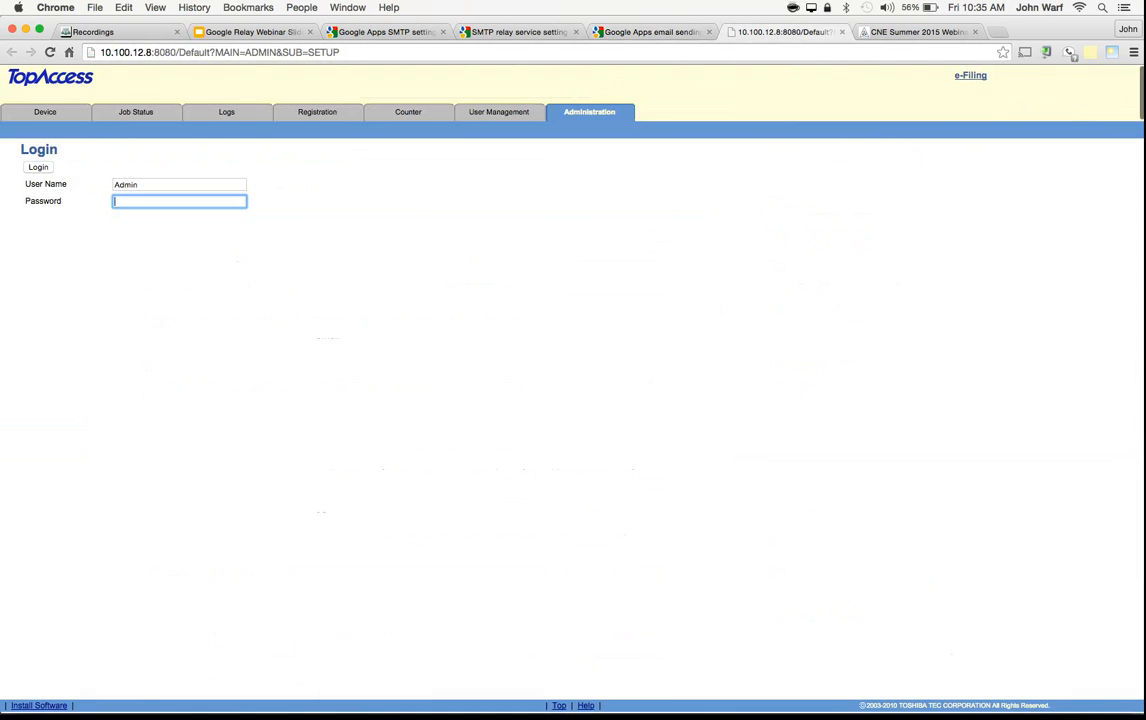
type("123456")
key("Return")
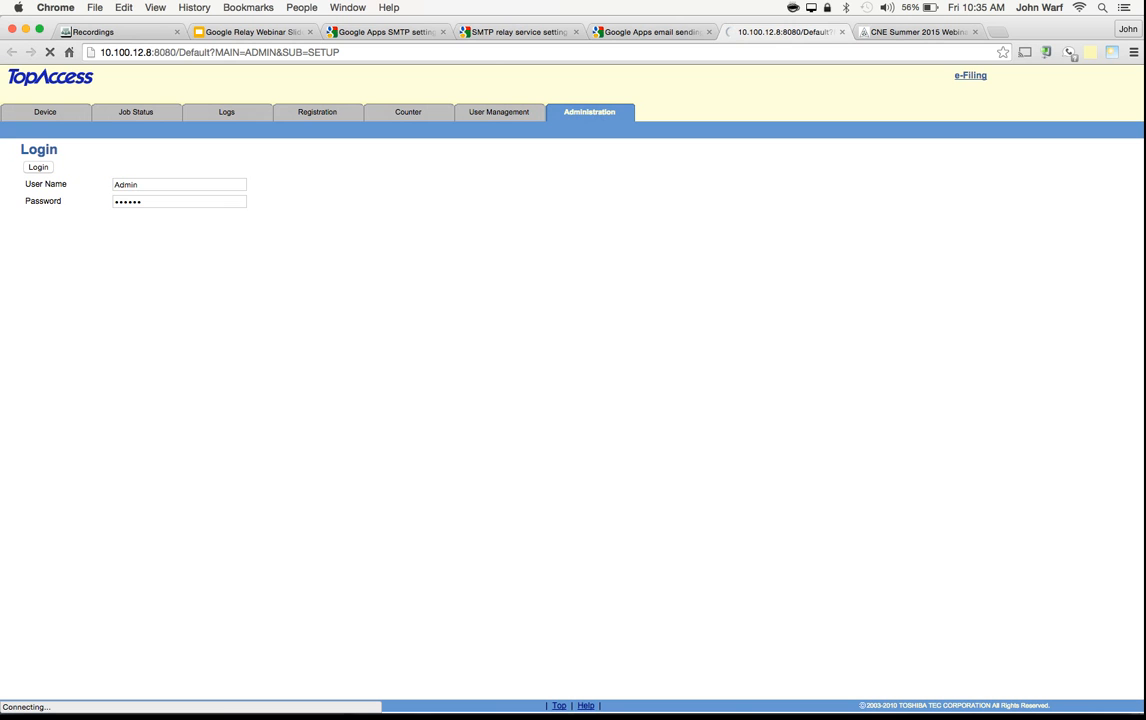
Step: Reload the TopAccess page, shortening its address to the device root at 10.100.12.8:8080
key("super+l")
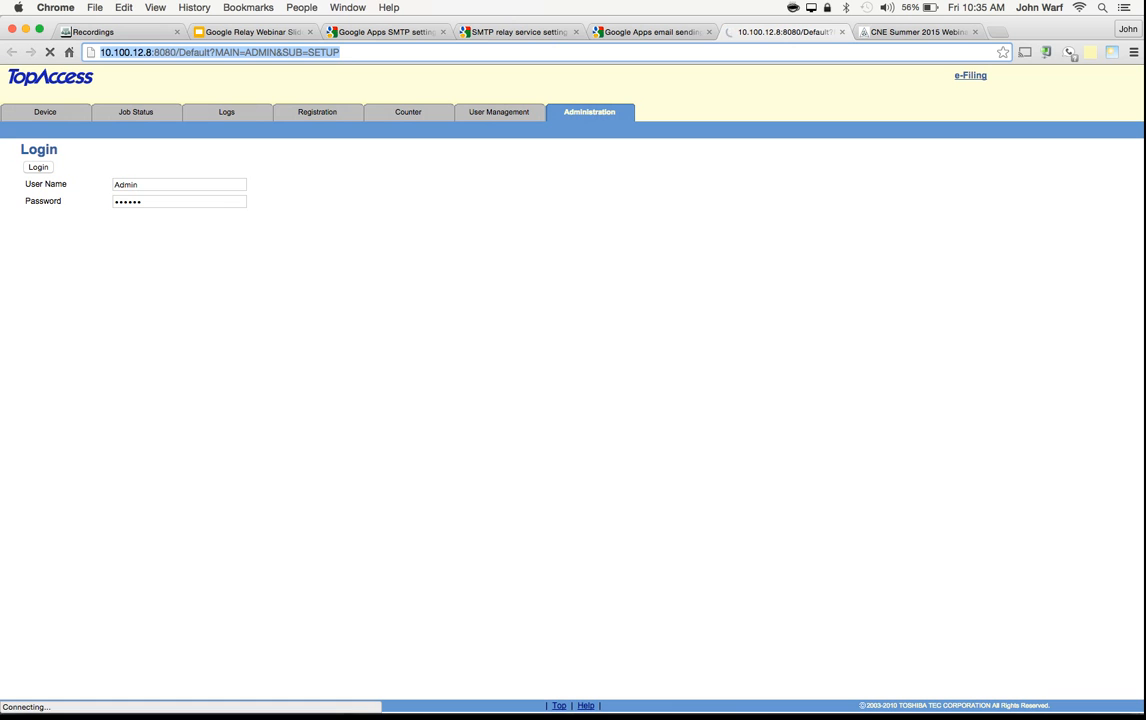
key("Return")
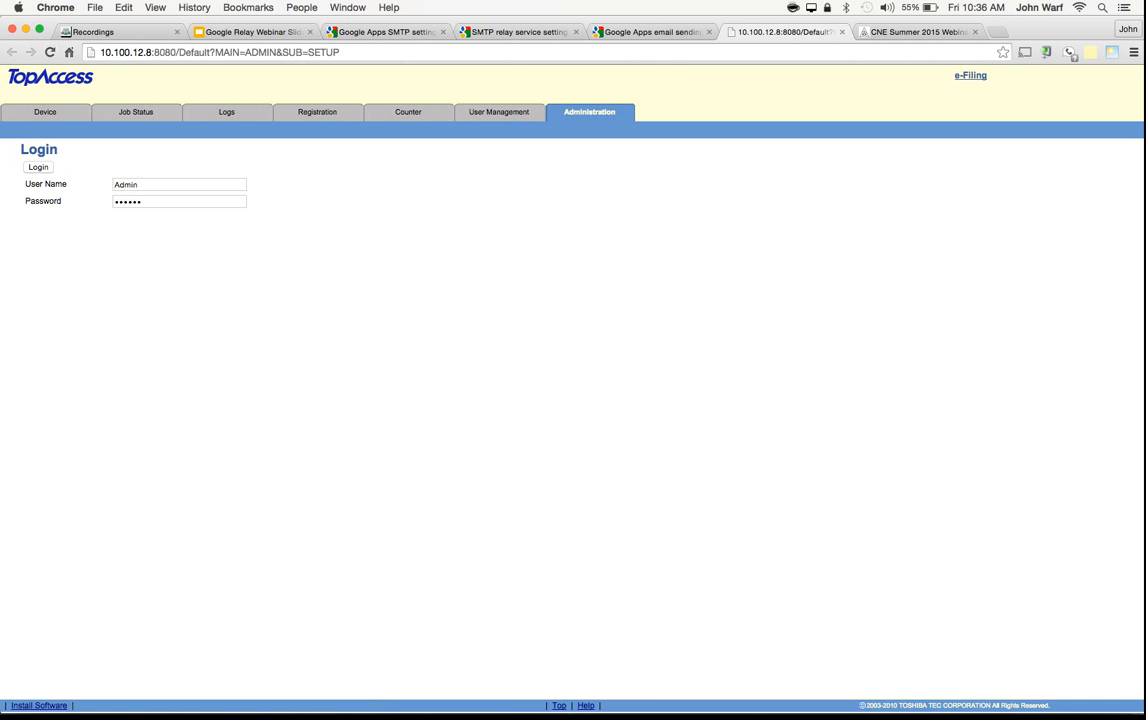
left_click_drag(342, 52, 179, 52)
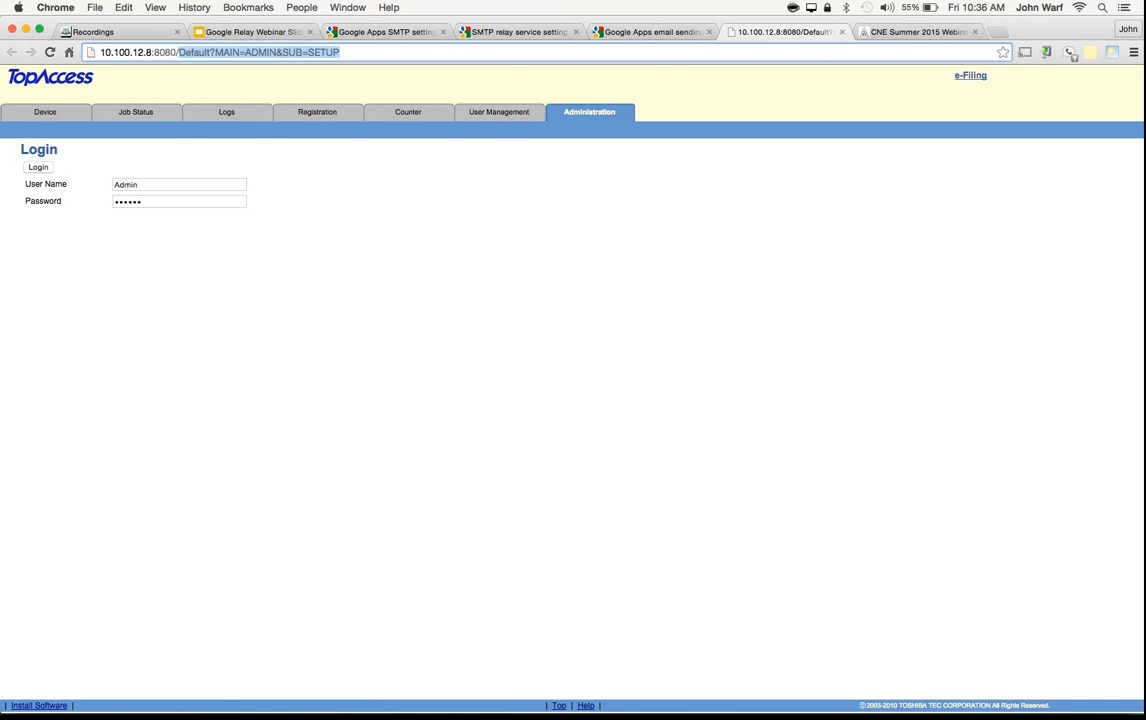
key("BackSpace")
key("Return")
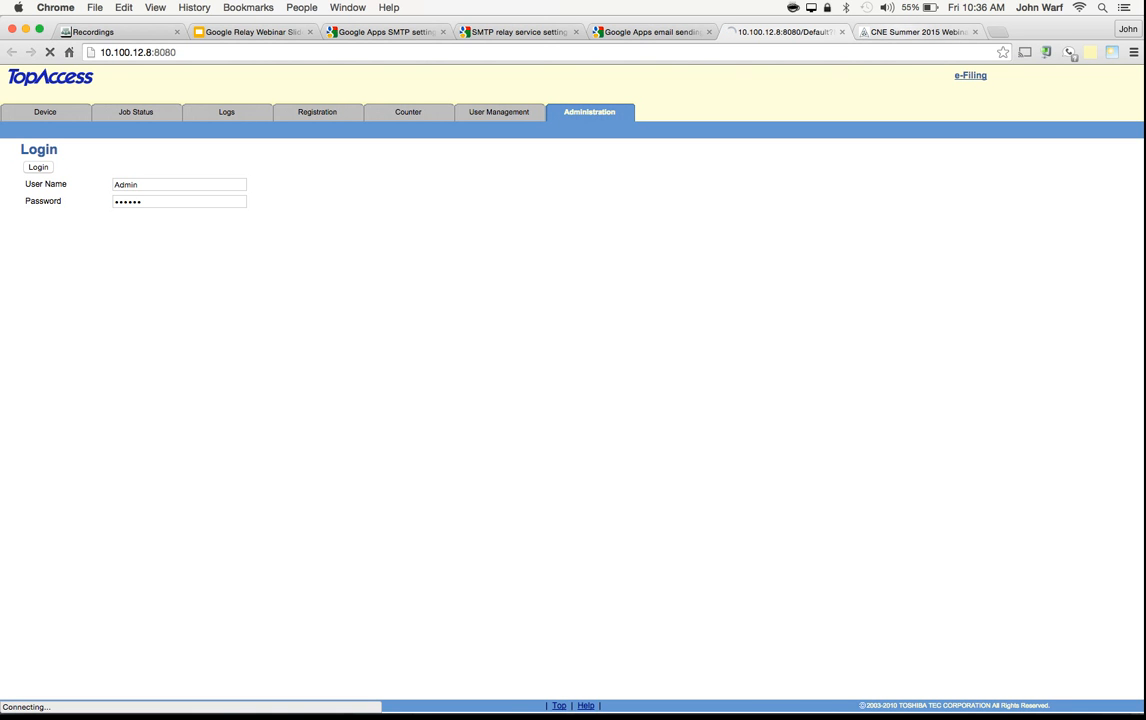
key("ctrl+shift+Tab")
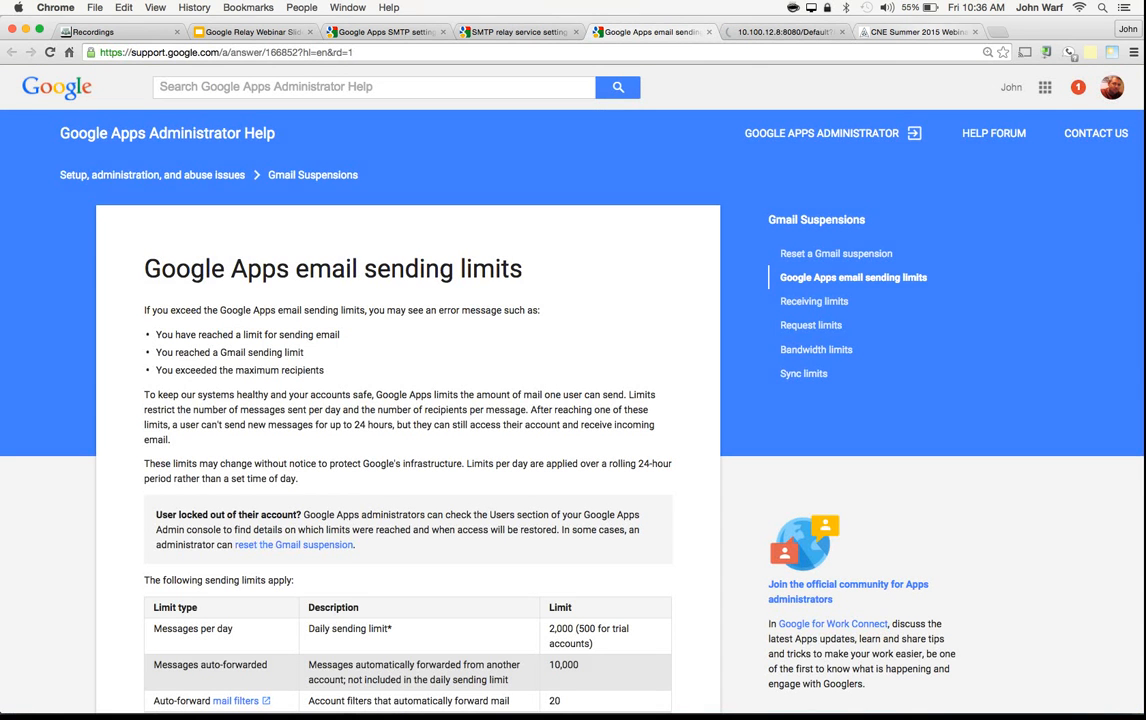
key("ctrl+Tab")
key("ctrl+Tab")
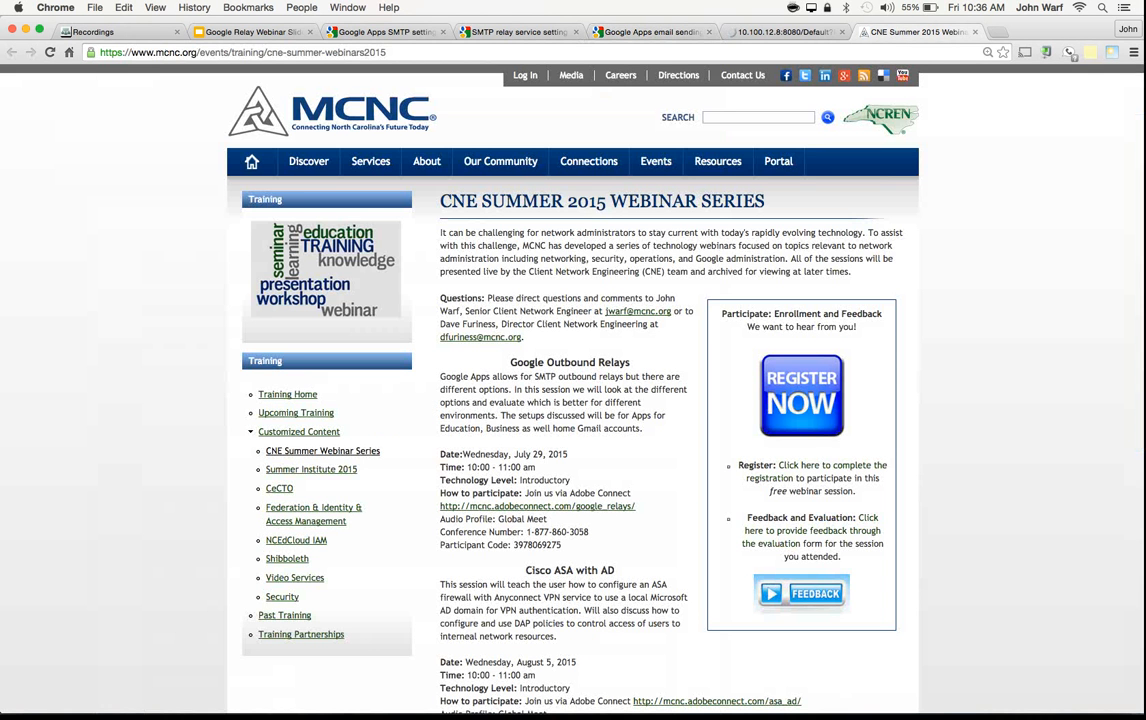
key("ctrl+shift+Tab")
key("ctrl+shift+Tab")
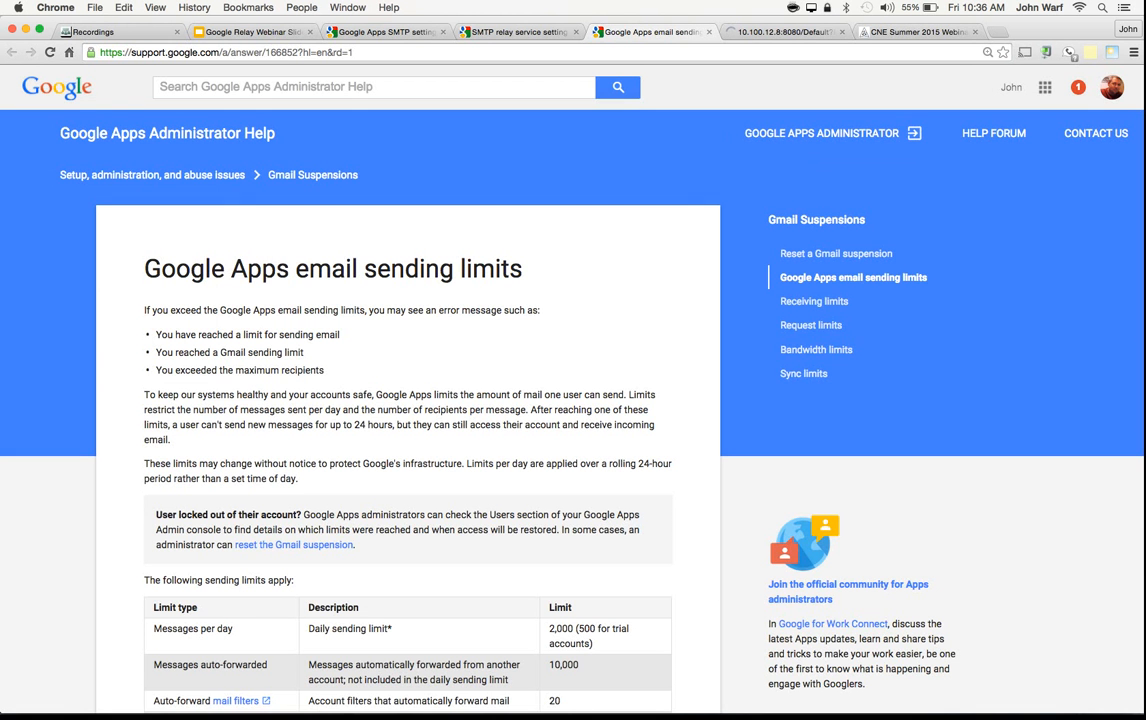
Step: Open the Google Admin console site (admin.google.com) in a new incognito window
key("super+shift+n")
type("adm")
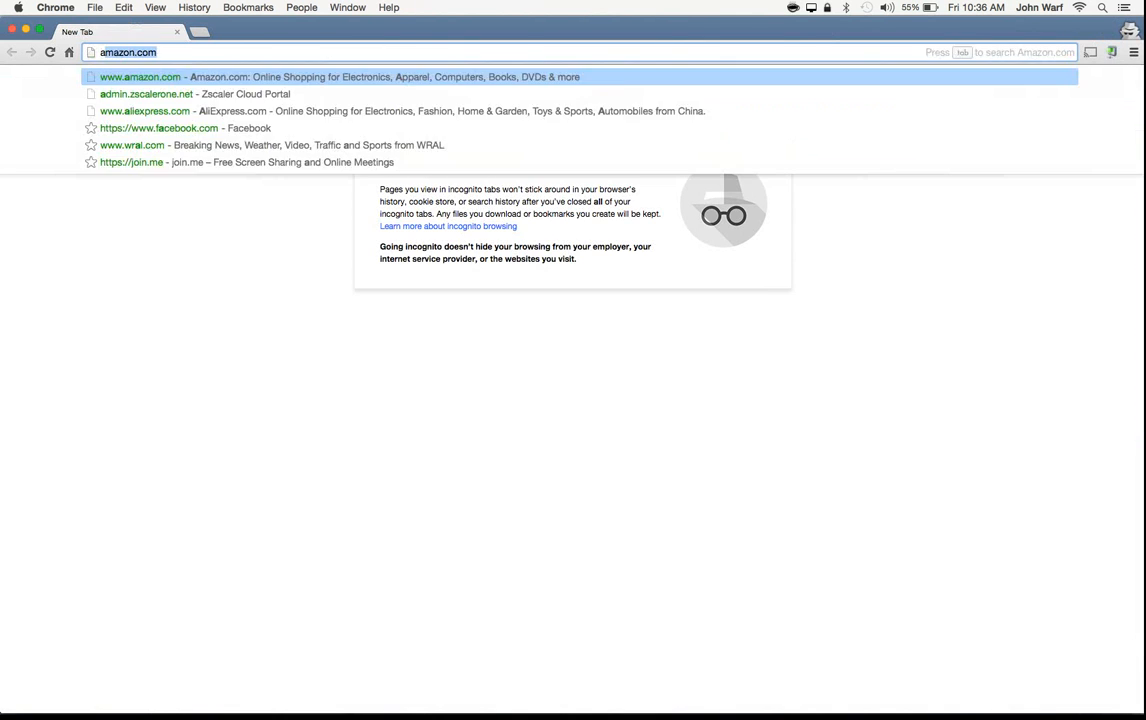
type("in.google")
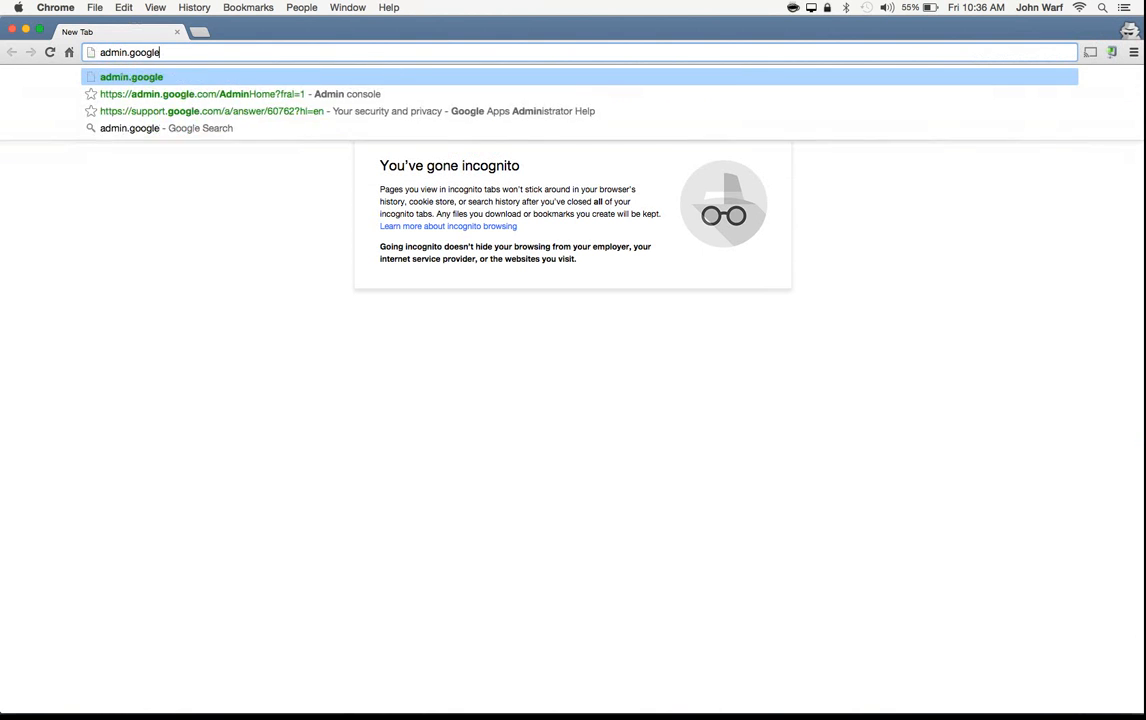
key("Return")
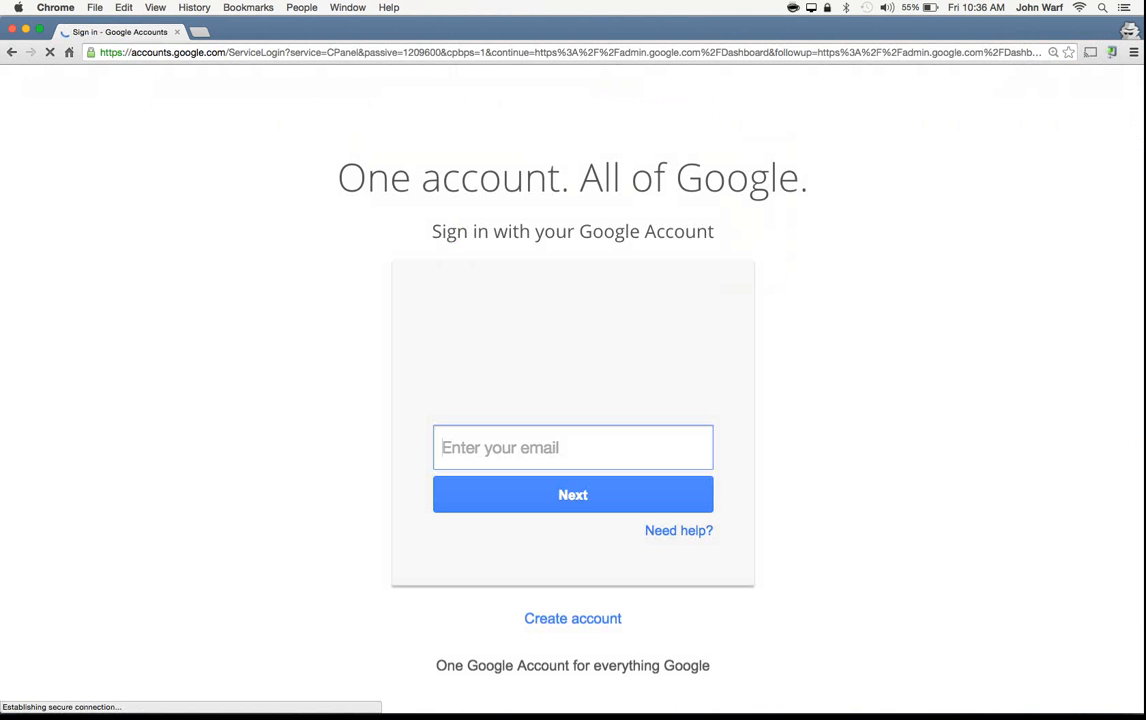
Step: Sign in to the Google Admin console with the administrator account's e-mail and password
type("jwar")
key("BackSpace")
key("BackSpace")
key("BackSpace")
key("BackSpace")
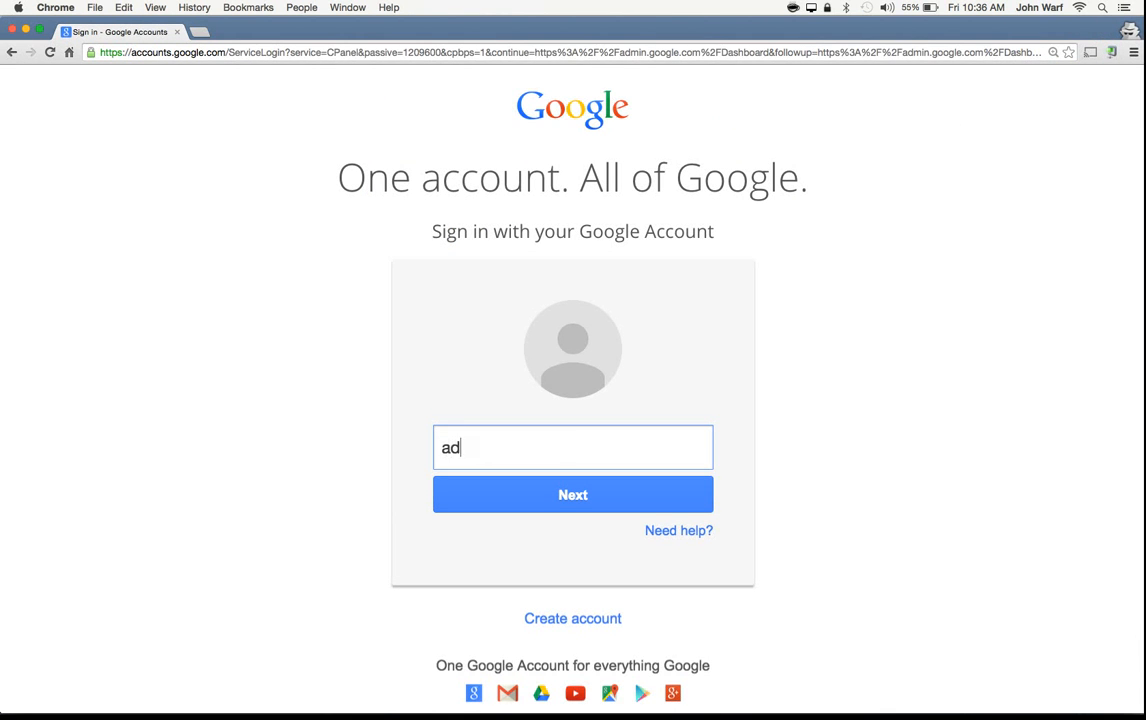
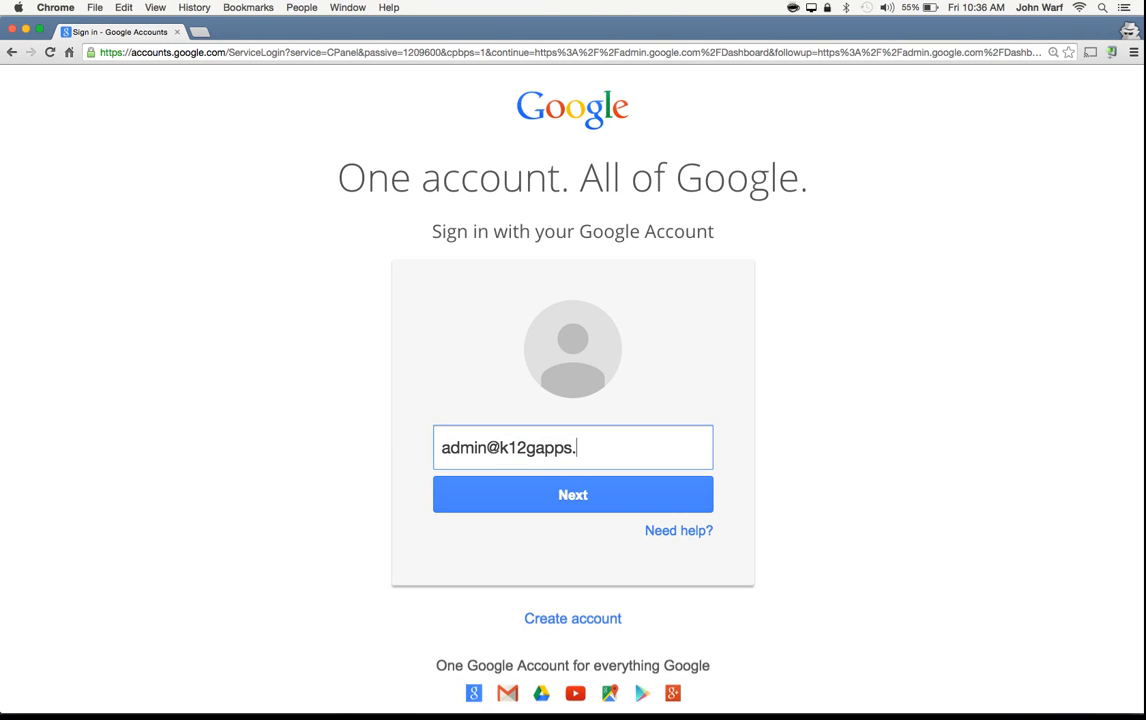
key("Return")
type("••••••••")
key("Return")
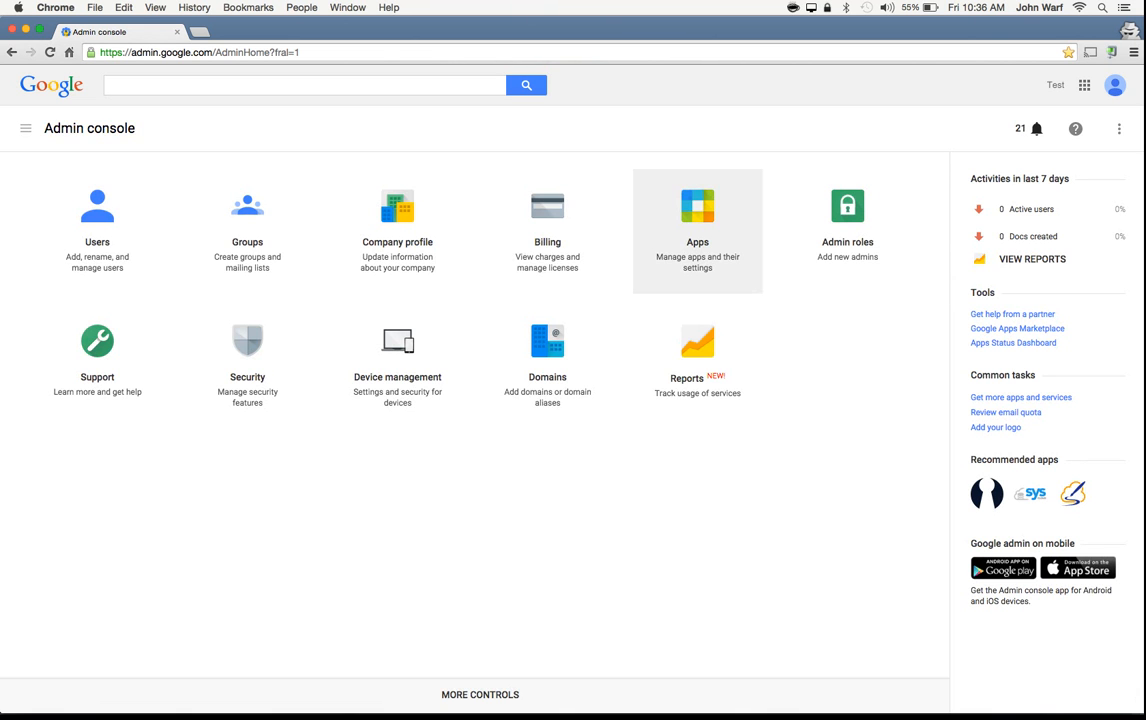
Step: Open the advanced settings for Gmail from the Google Apps services in the Admin console
left_click(697, 225)
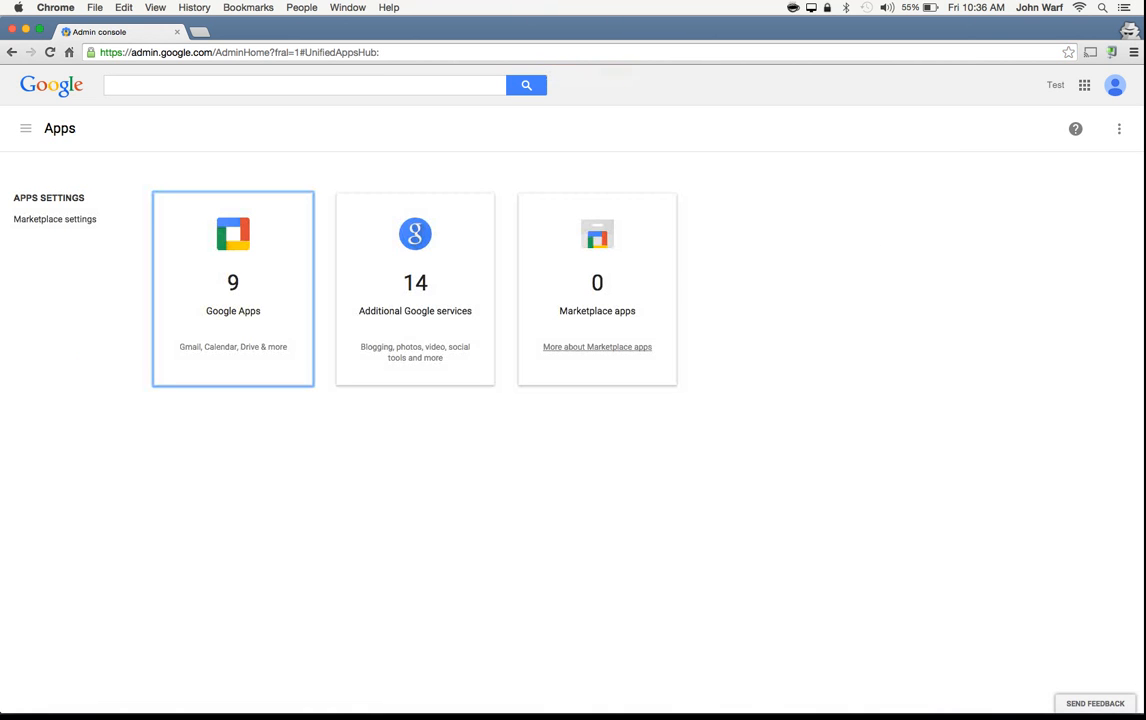
left_click(240, 285)
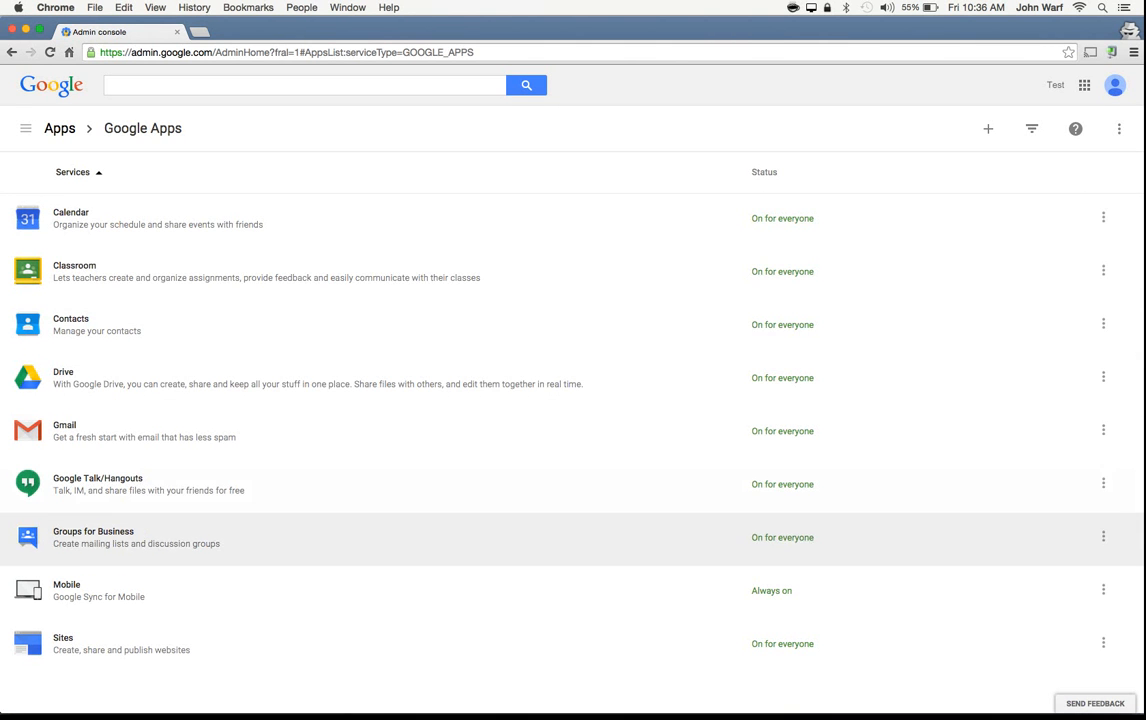
left_click(144, 431)
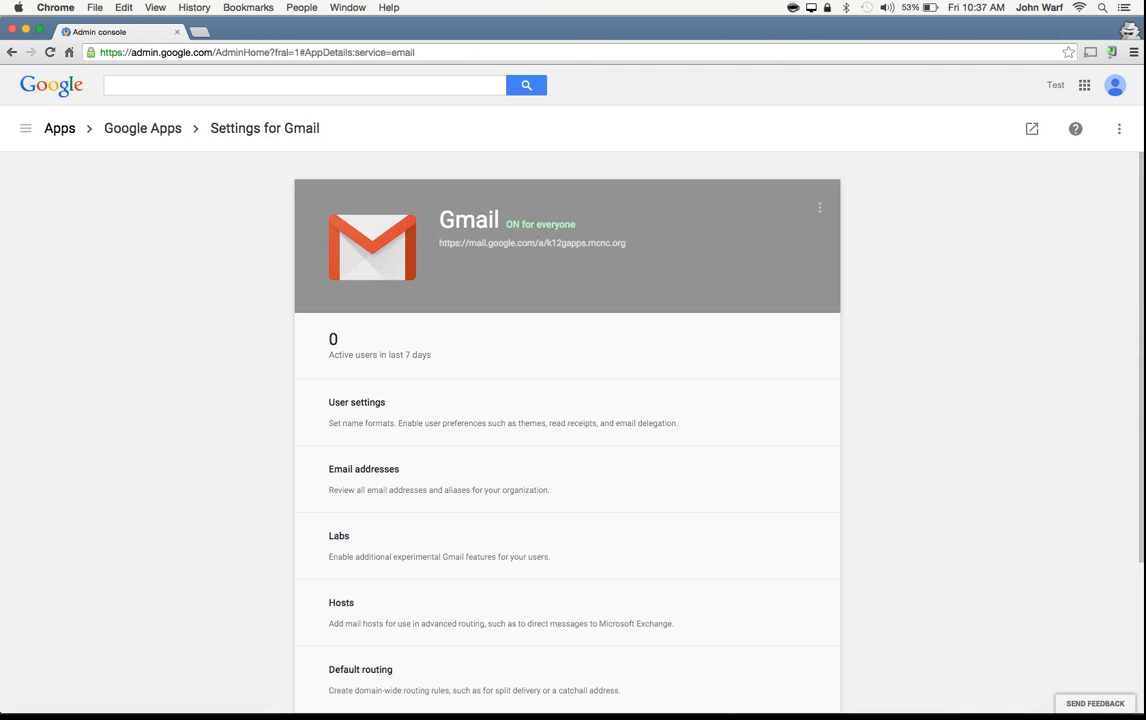
scroll(567, 480, "down", 5)
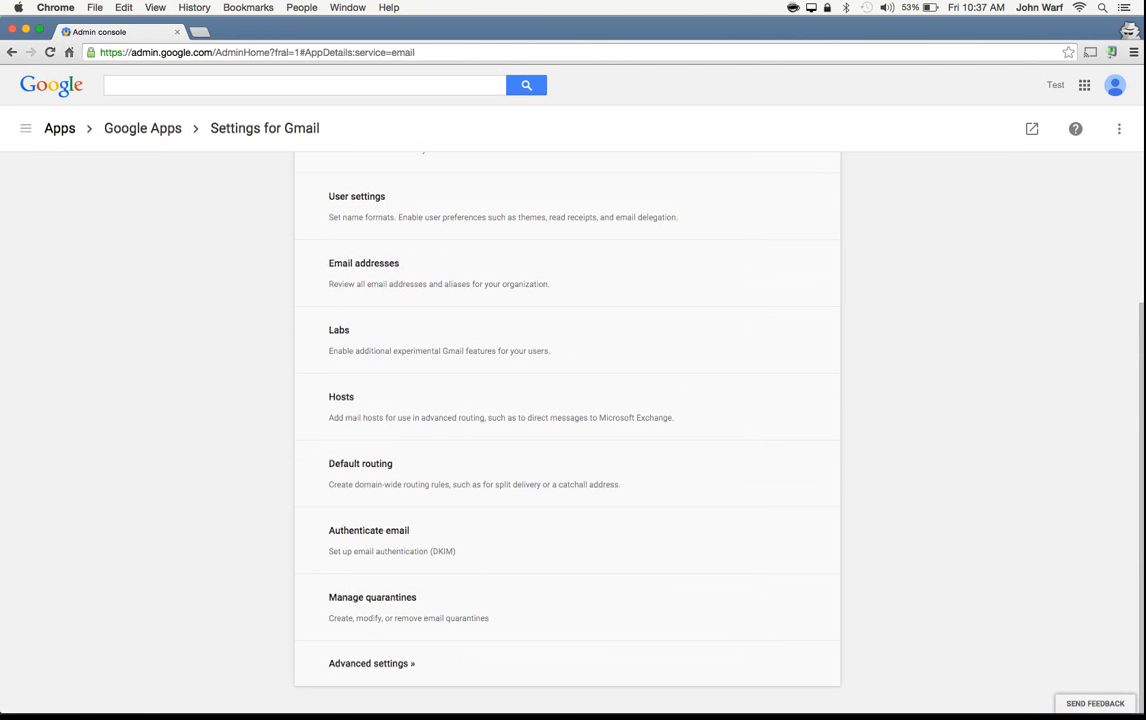
left_click(371, 664)
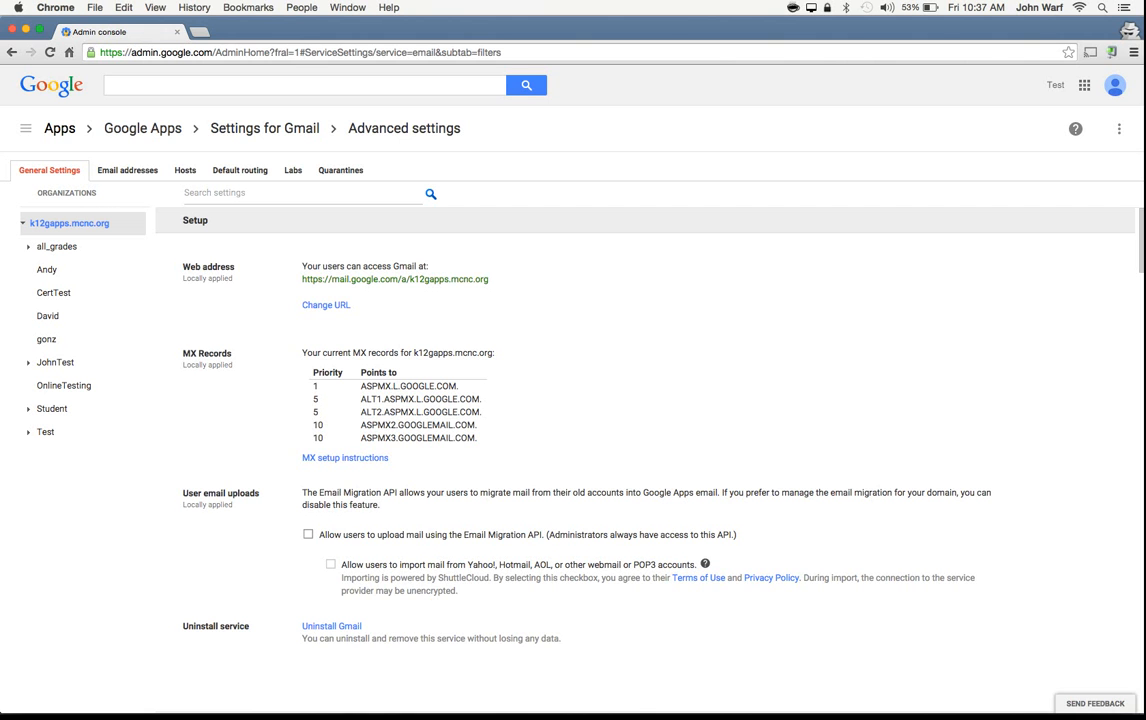
Step: Search the Gmail advanced settings for smtp and look over the matching relay and gateway settings
scroll(645, 420, "down", 20)
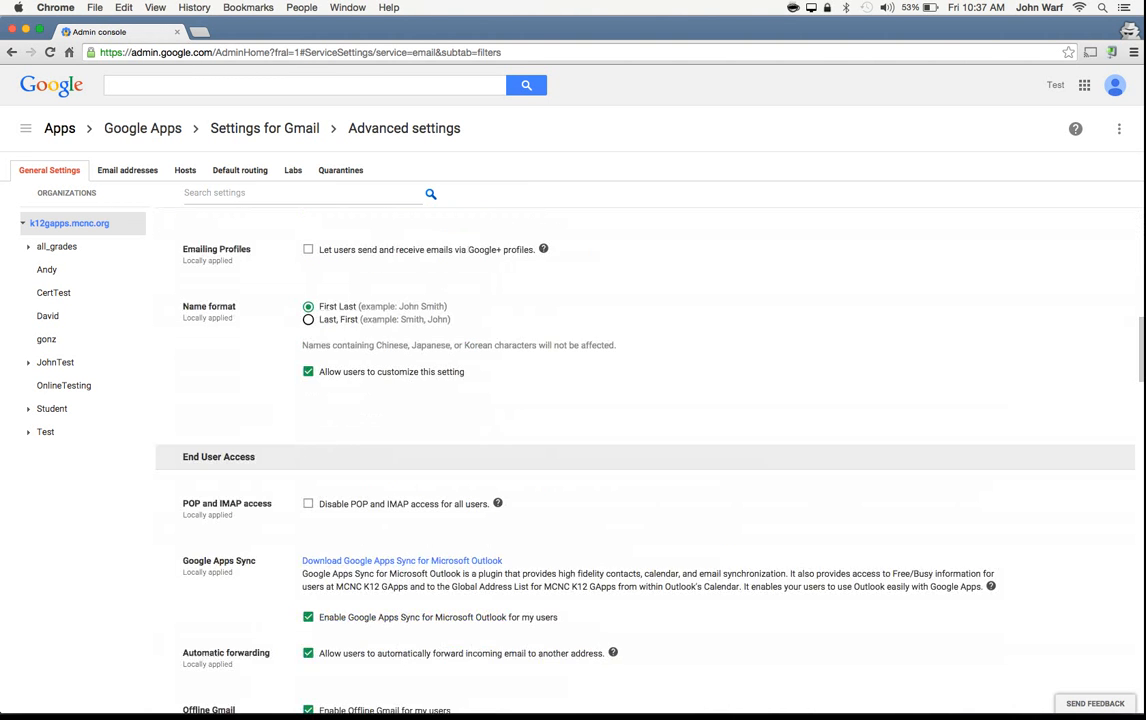
scroll(645, 420, "down", 10)
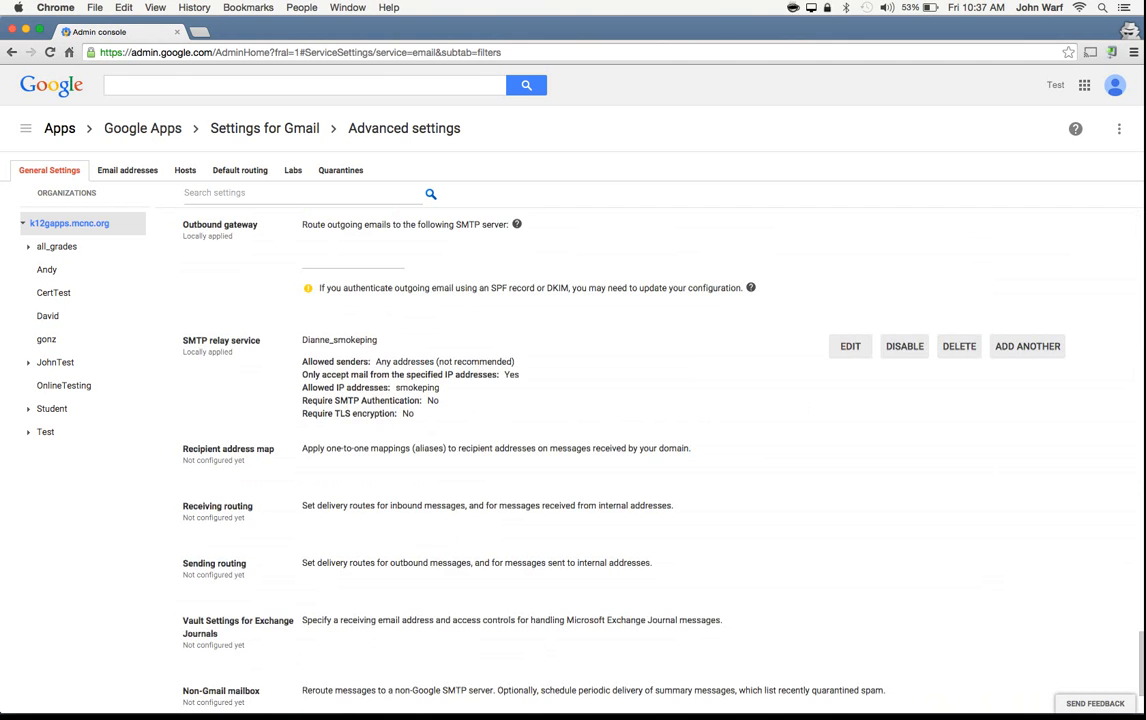
scroll(645, 420, "up", 20)
left_click(302, 193)
type("smt")
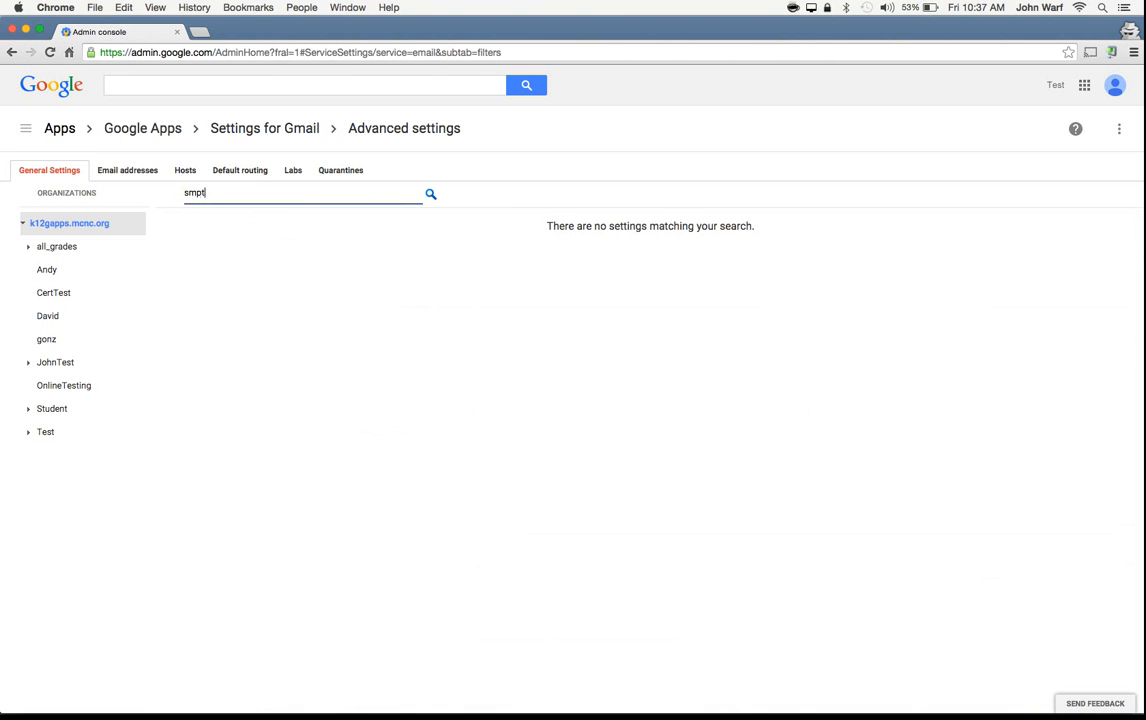
type("p")
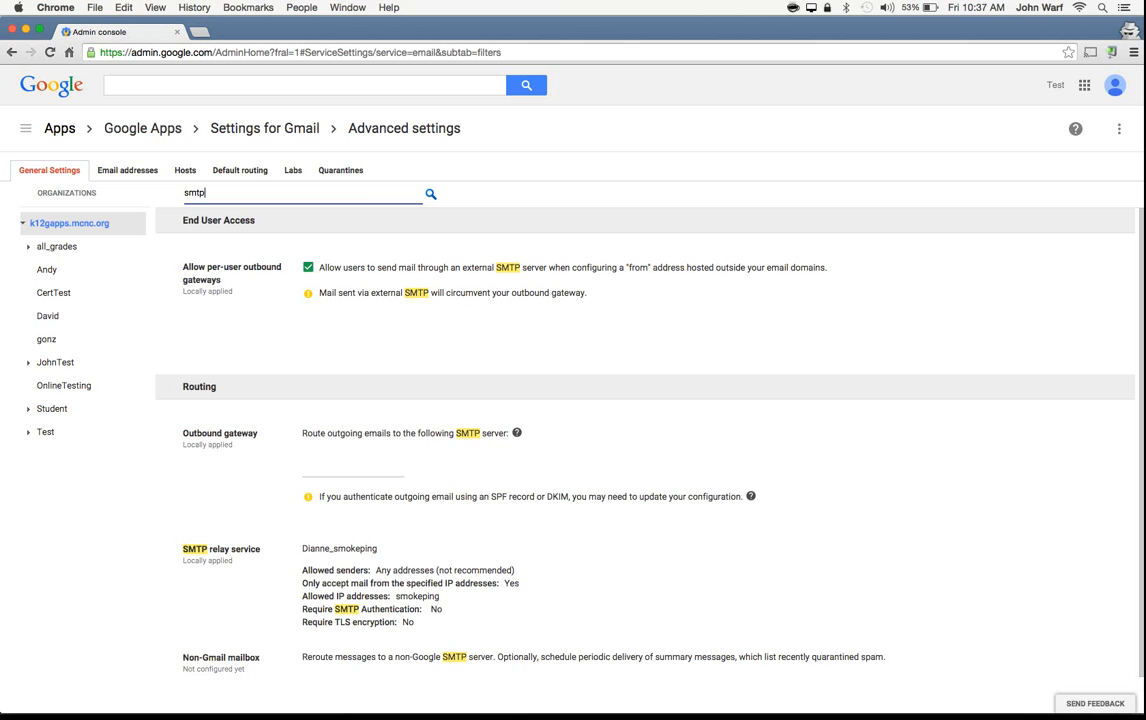
scroll(645, 440, "down", 2)
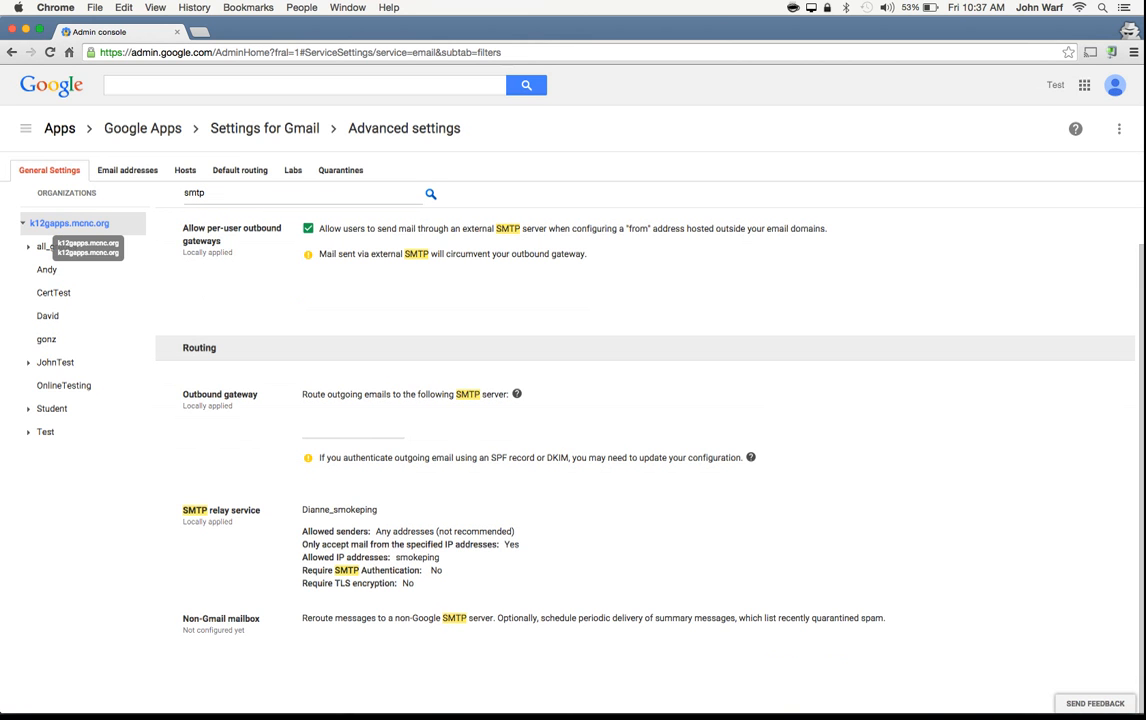
Step: View the SMTP settings for the JohnTest organization, and return to the top-level k12gapps.mcnc.org organization
left_click(56, 362)
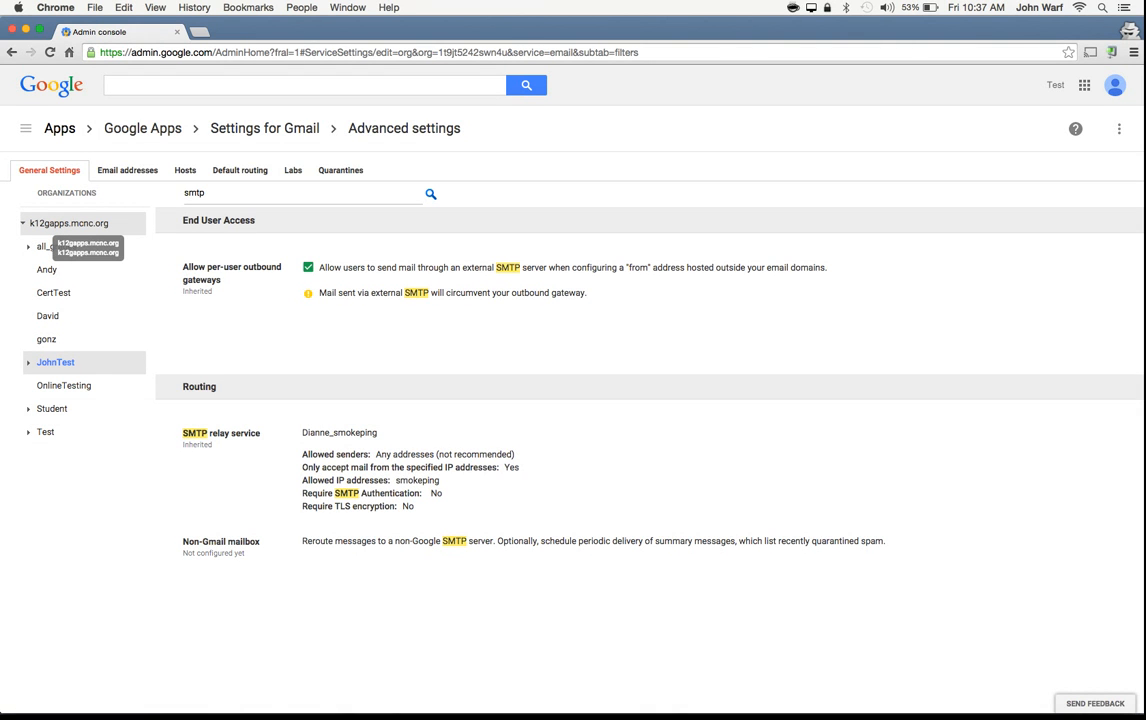
left_click(68, 223)
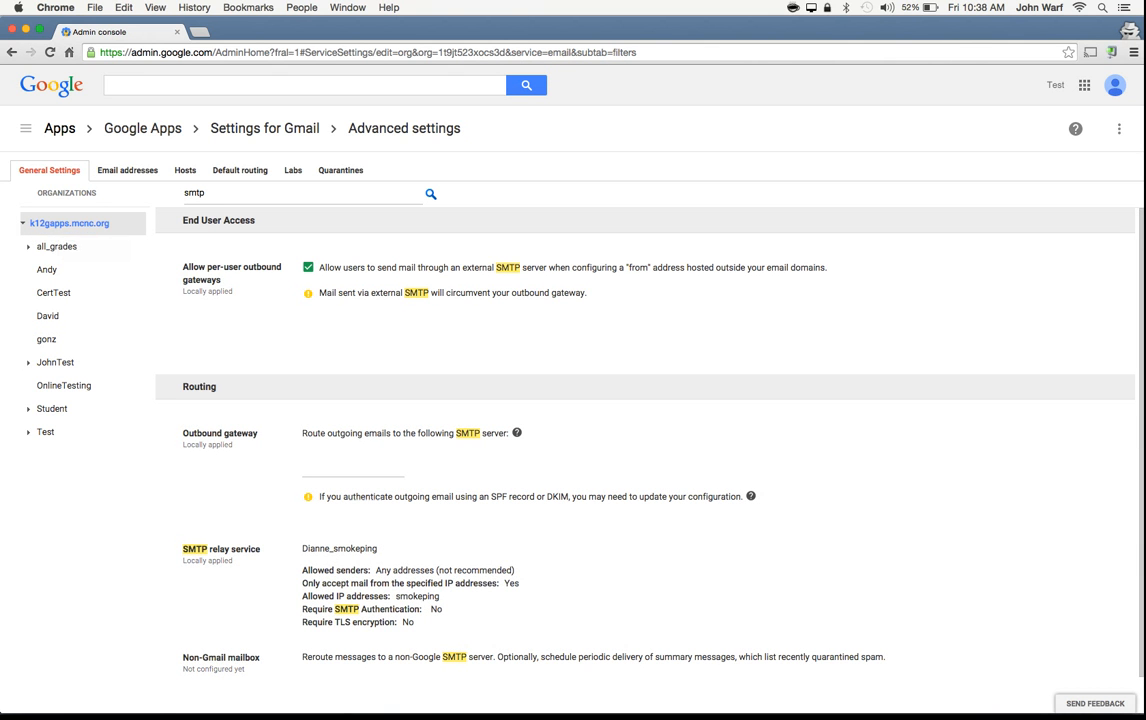
Step: Start another SMTP relay service setting for the top-level organization with the description JohnTest
mouse_move(340, 575)
scroll(645, 430, "down", 2)
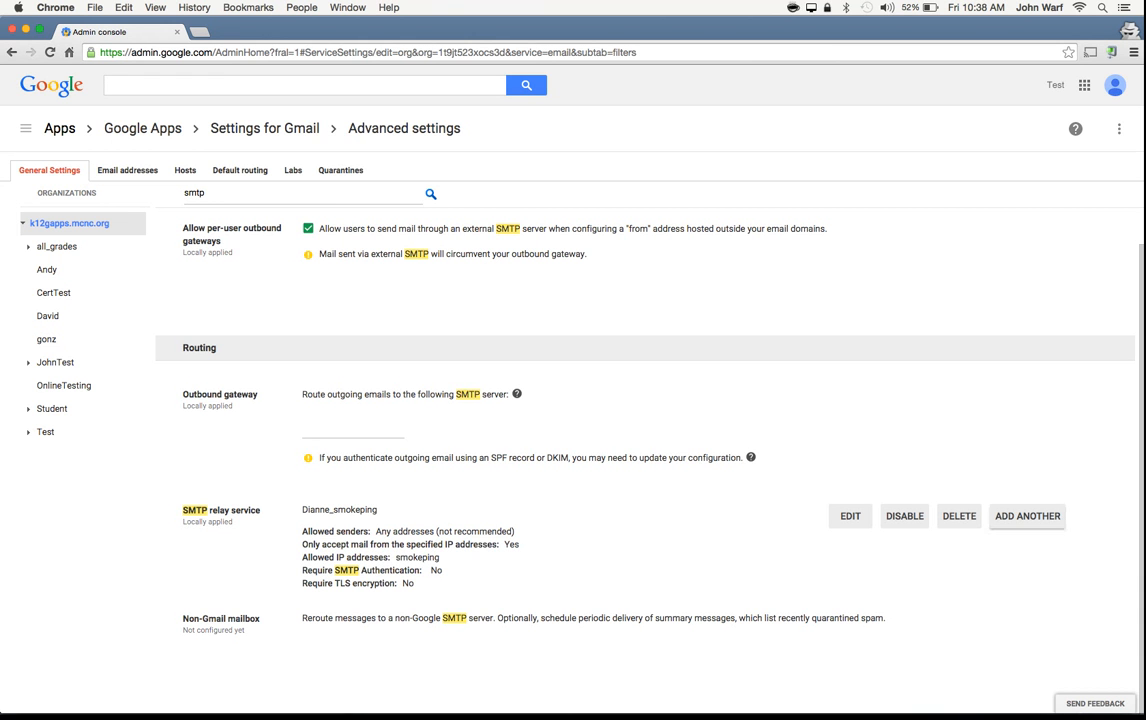
left_click(1027, 516)
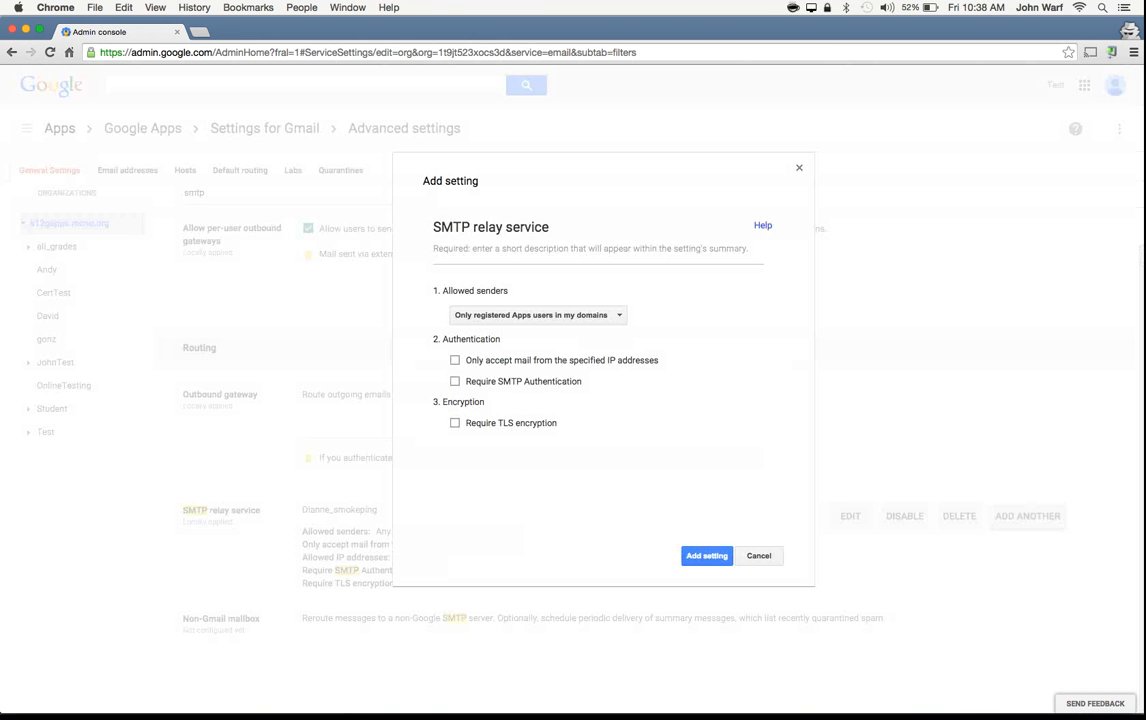
left_click(597, 249)
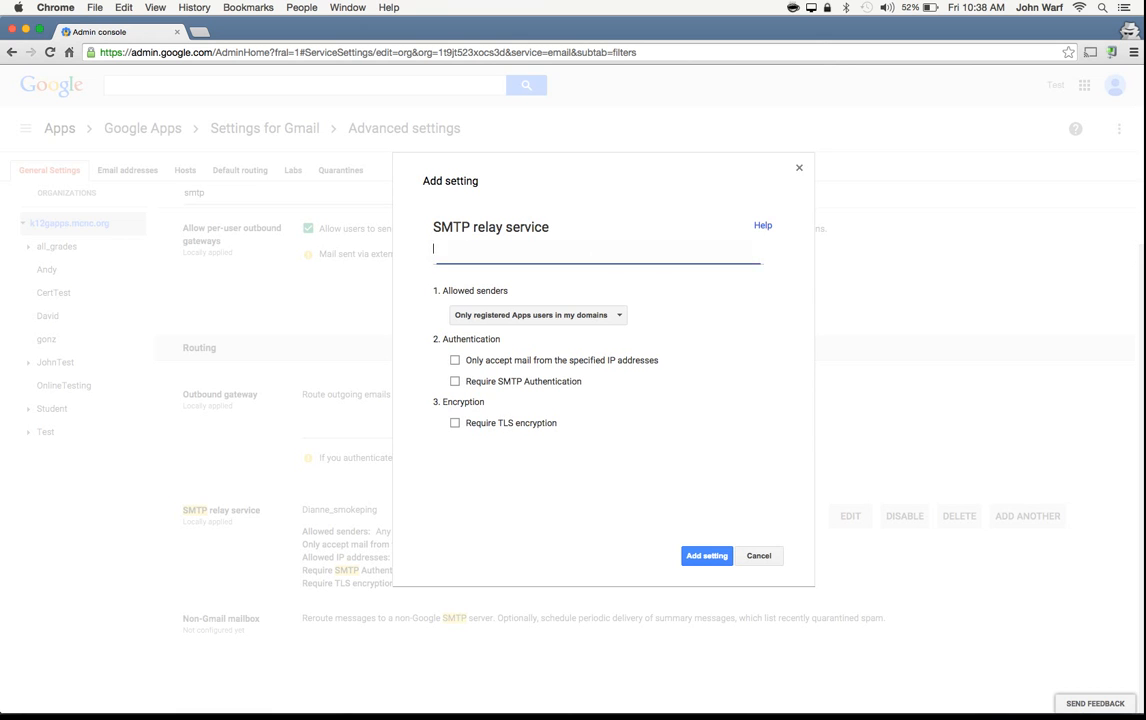
type("JohnTest")
Step: Go through the allowed senders options, including any addresses, and select only registered Apps users in my domains
left_click(538, 315)
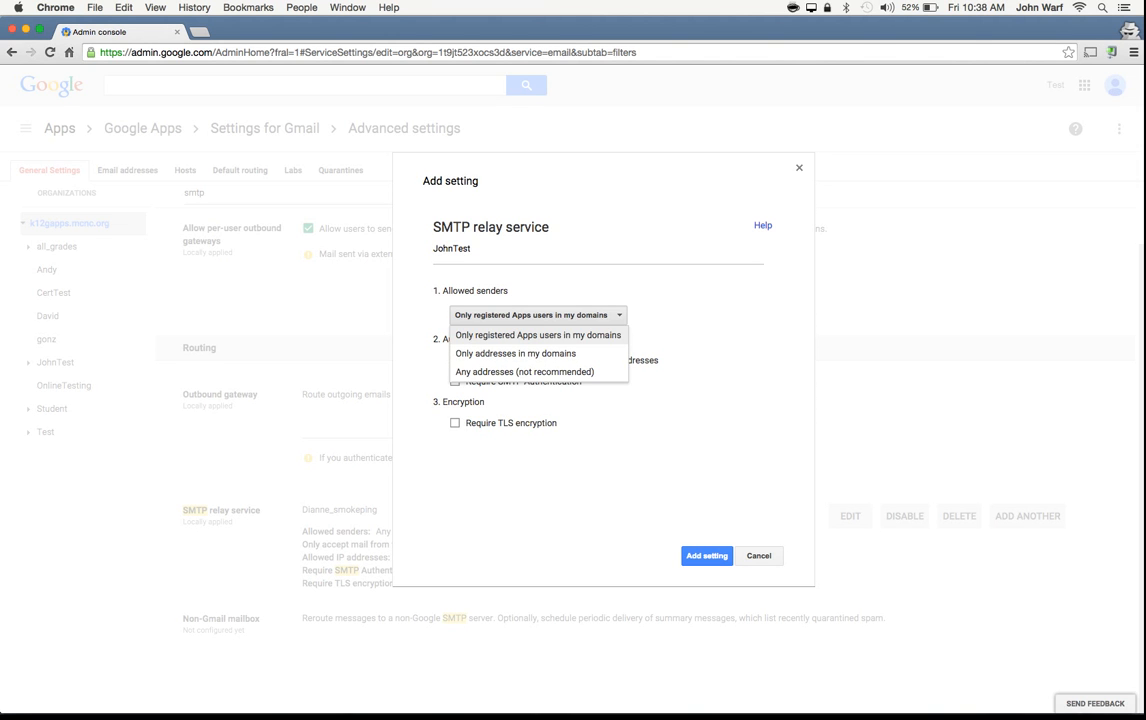
left_click(546, 321)
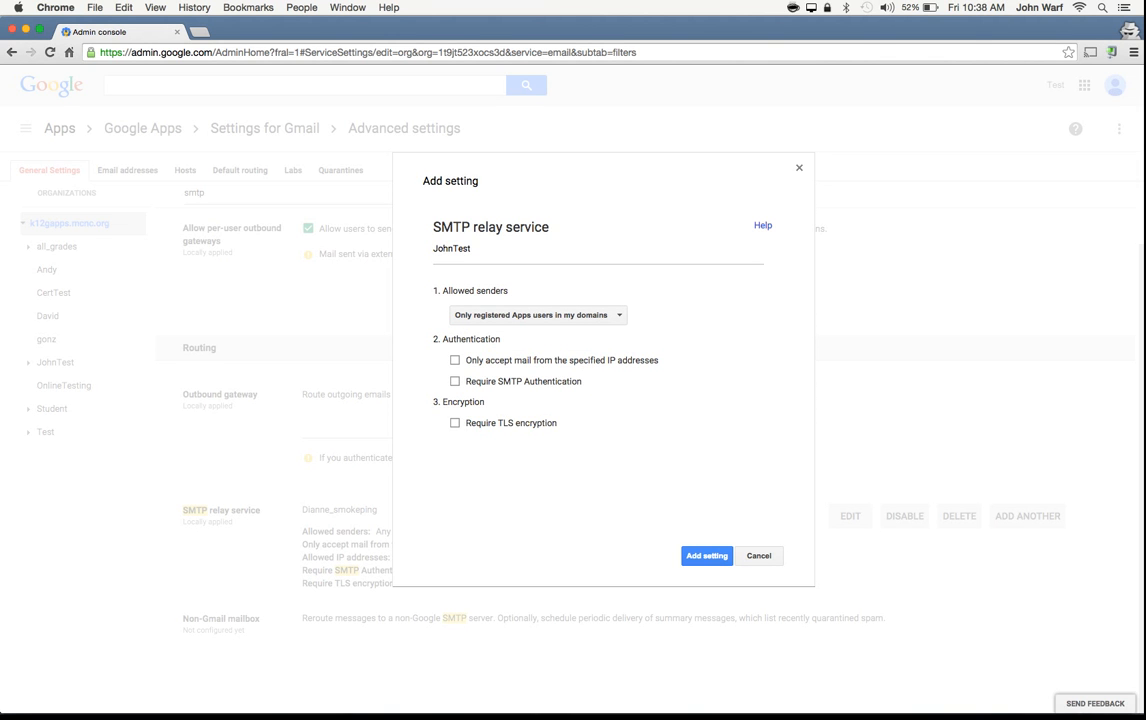
left_click(545, 316)
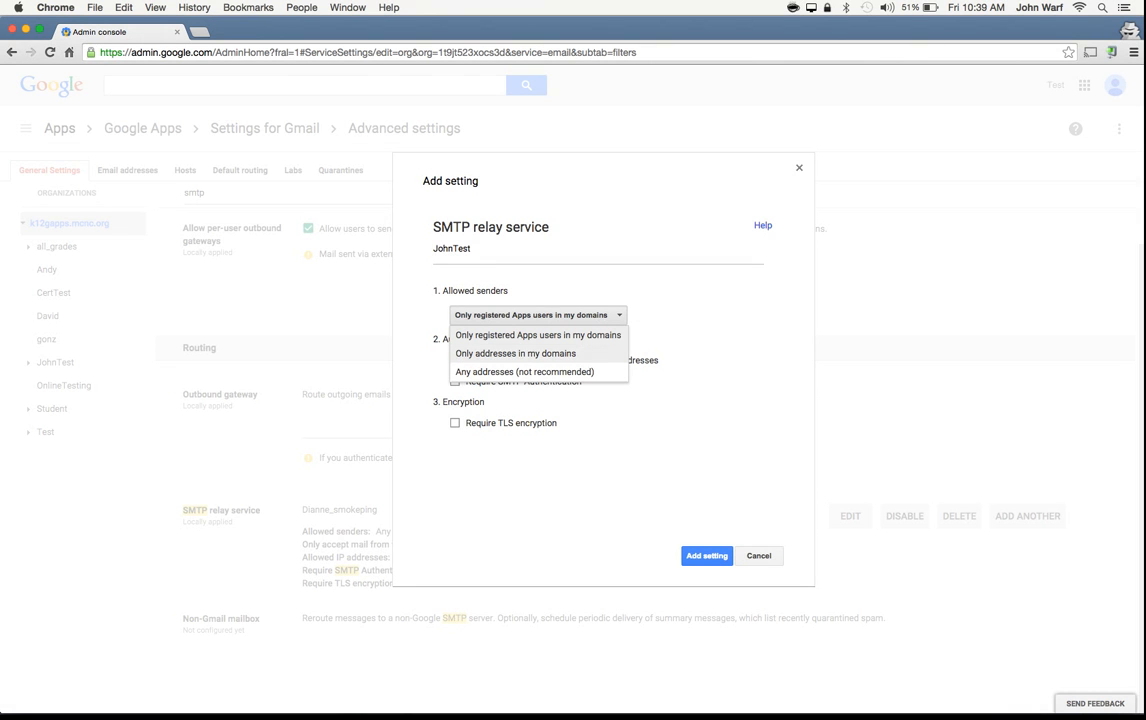
left_click(538, 335)
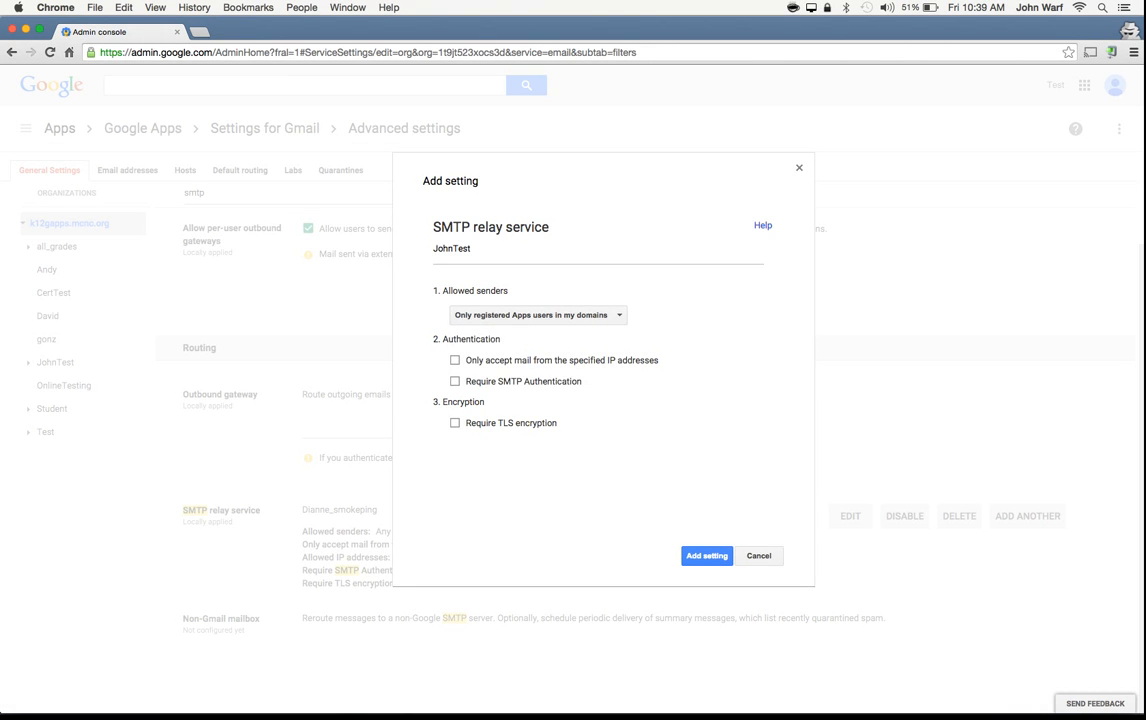
left_click(538, 315)
left_click(525, 371)
left_click(538, 315)
left_click(538, 333)
Step: Restrict the relay to mail from specified IP addresses and start a new IP range described as Central Office
left_click(455, 360)
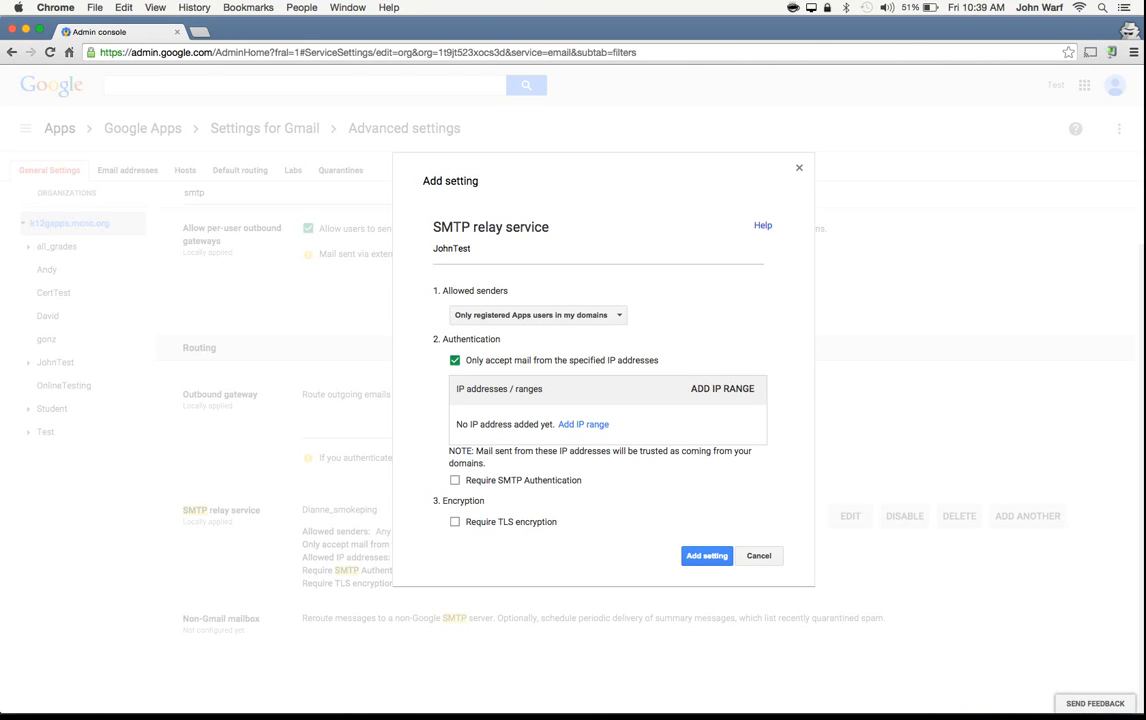
left_click(583, 425)
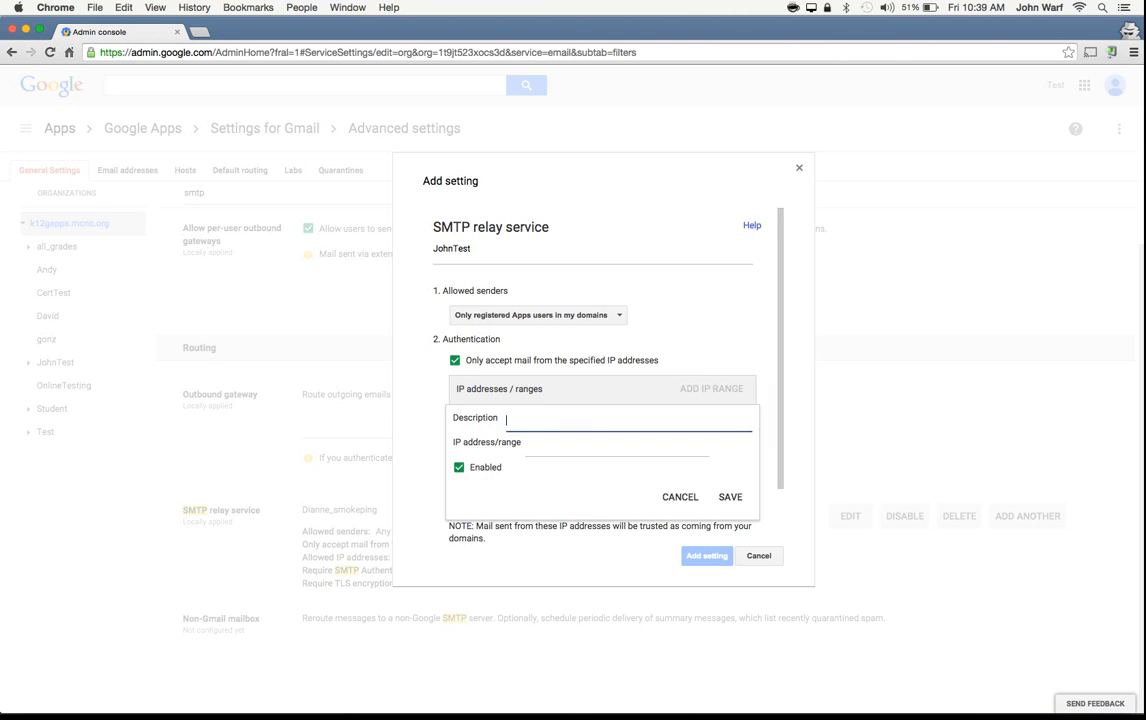
type("152.26.34")
key("BackSpace")
type("5.20")
key("super+a")
type("Central Office")
key("Tab")
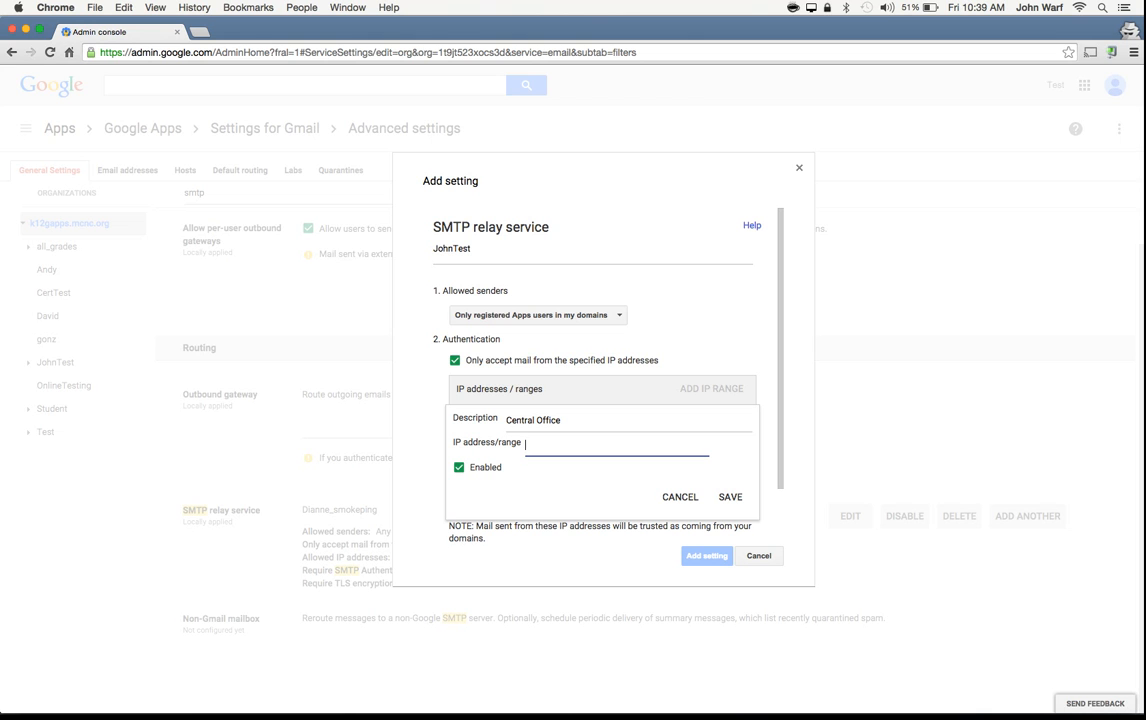
Step: Set the Central Office entry's IP address to 152.26.35.32 and save the entry
type("152.26.35.0/24")
key("BackSpace")
type("6")
key("BackSpace")
key("BackSpace")
key("BackSpace")
key("BackSpace")
type("32")
key("Return")
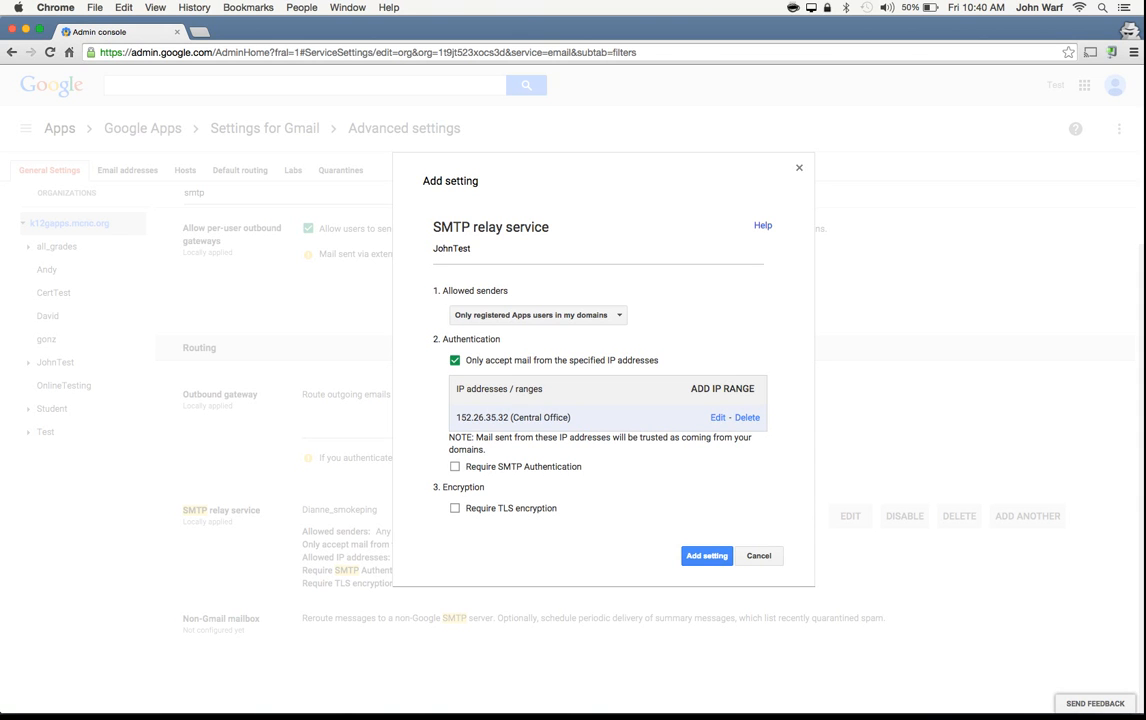
Step: Try requiring SMTP authentication, clear the option again, and close the new relay setting without adding it
left_click(455, 466)
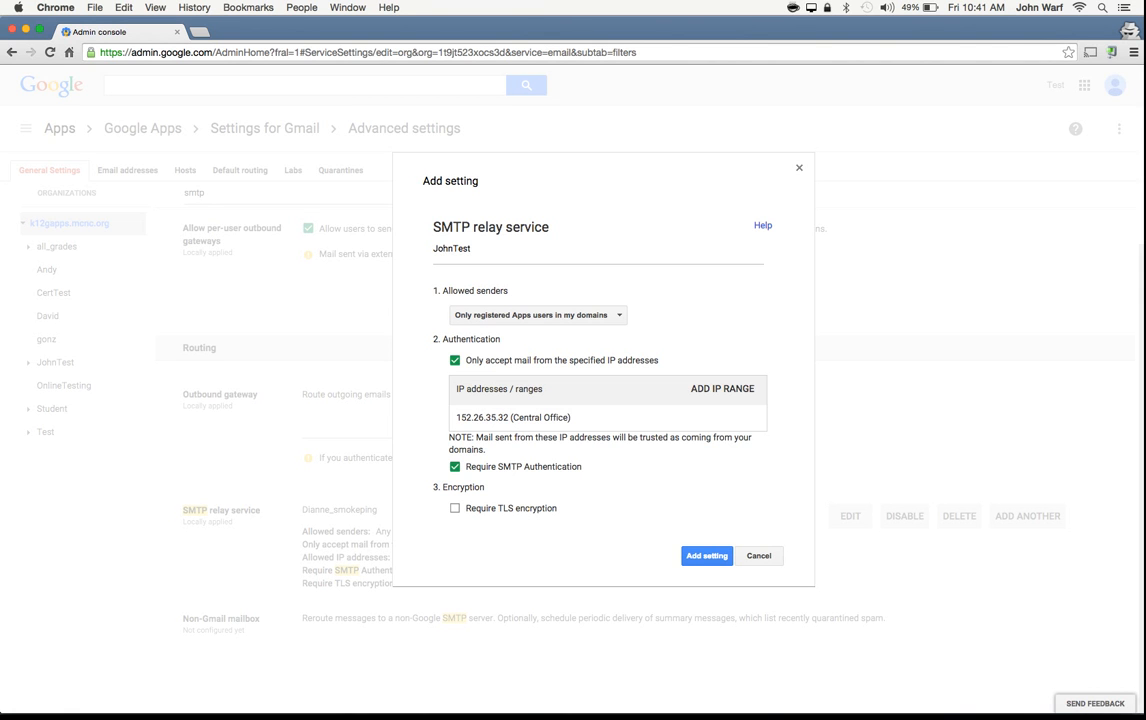
left_click(455, 467)
key("Escape")
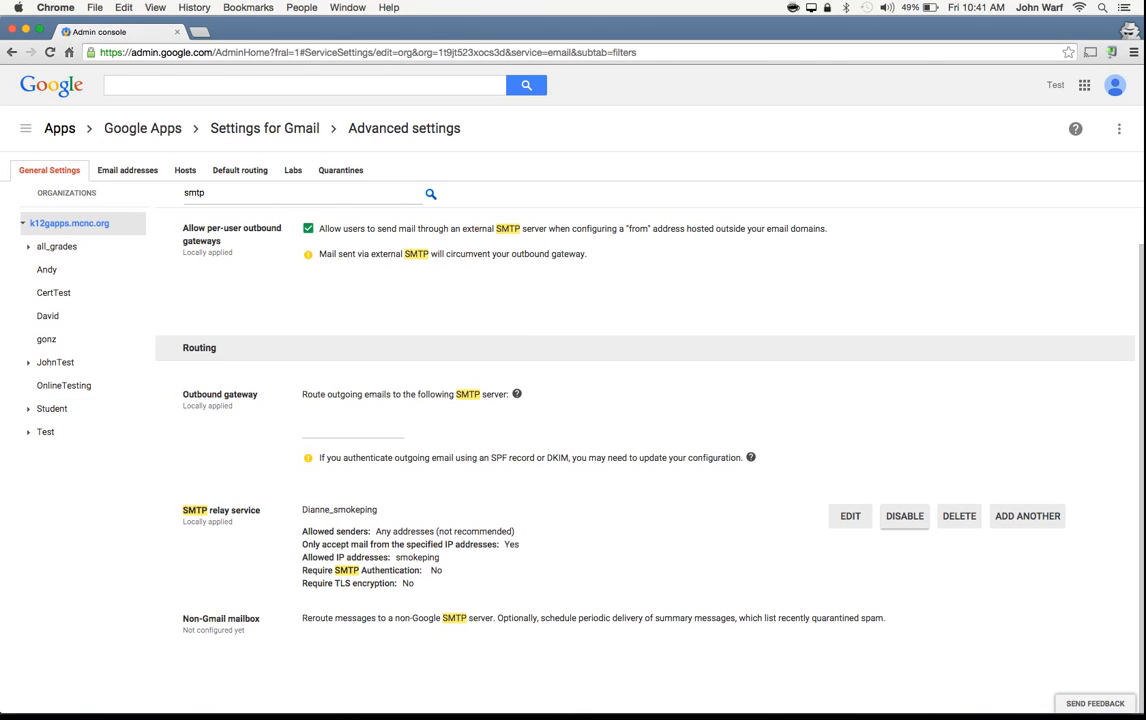
Step: Disable the existing SMTP relay service entry and enable it again
left_click(904, 516)
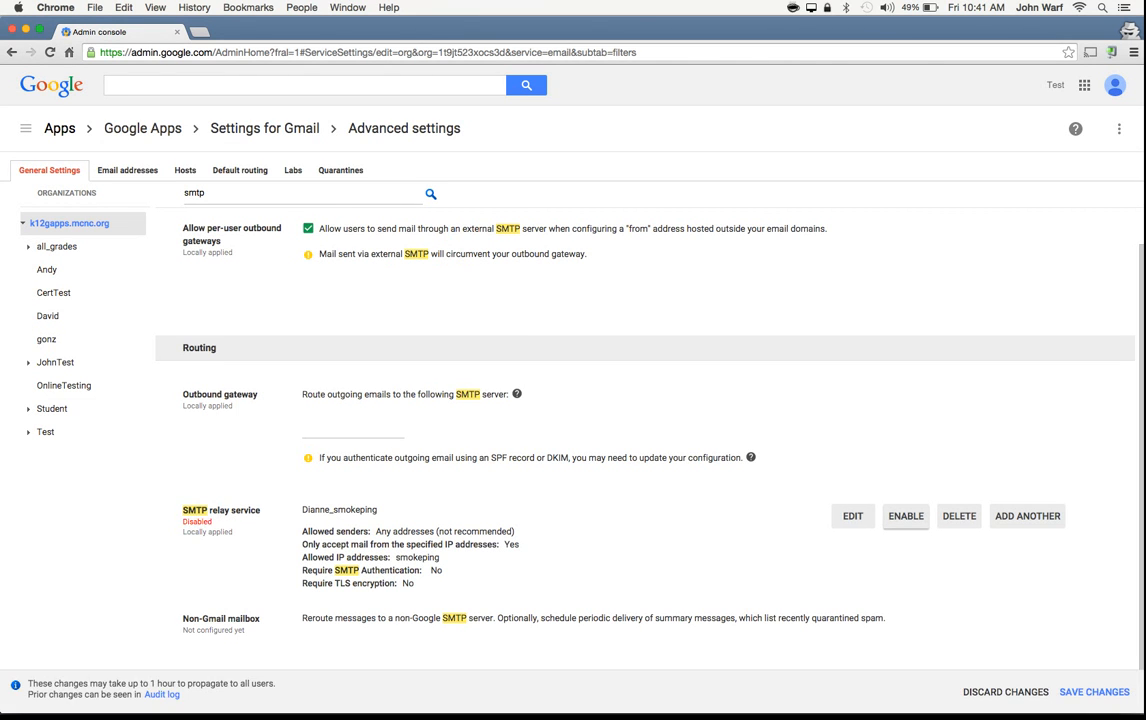
left_click(905, 516)
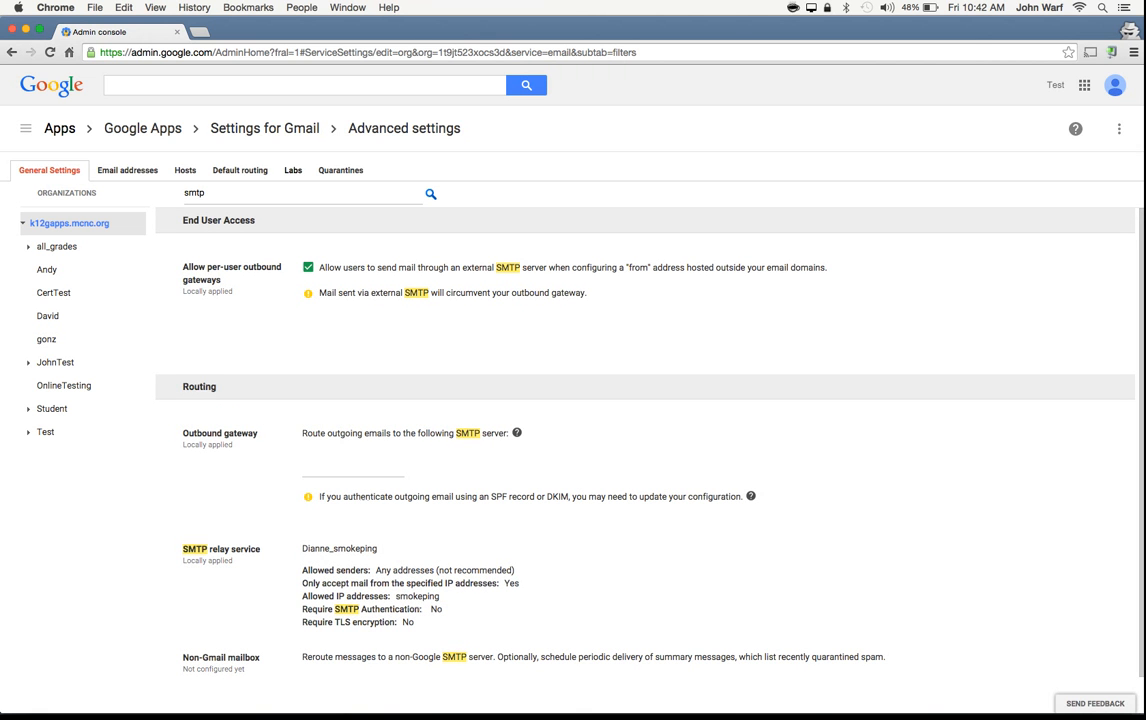
Step: Switch to the other Chrome window and check the 10.100.12.8:8080 device page and the email sending limits article
key("ctrl+Up")
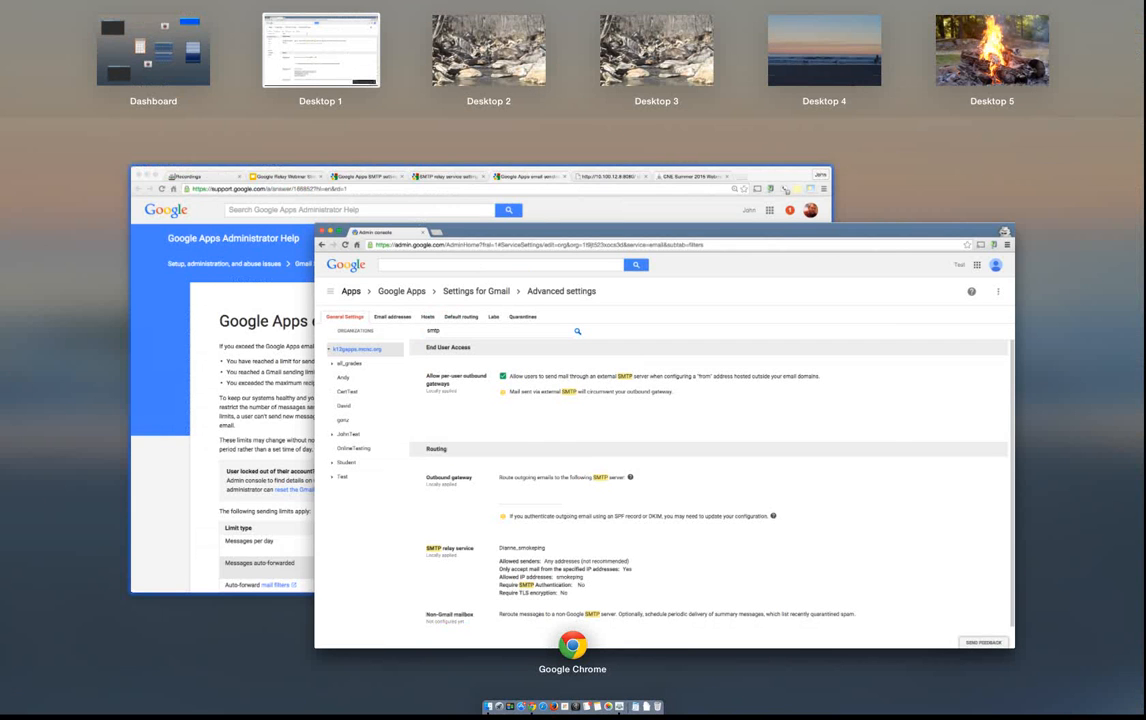
left_click(262, 270)
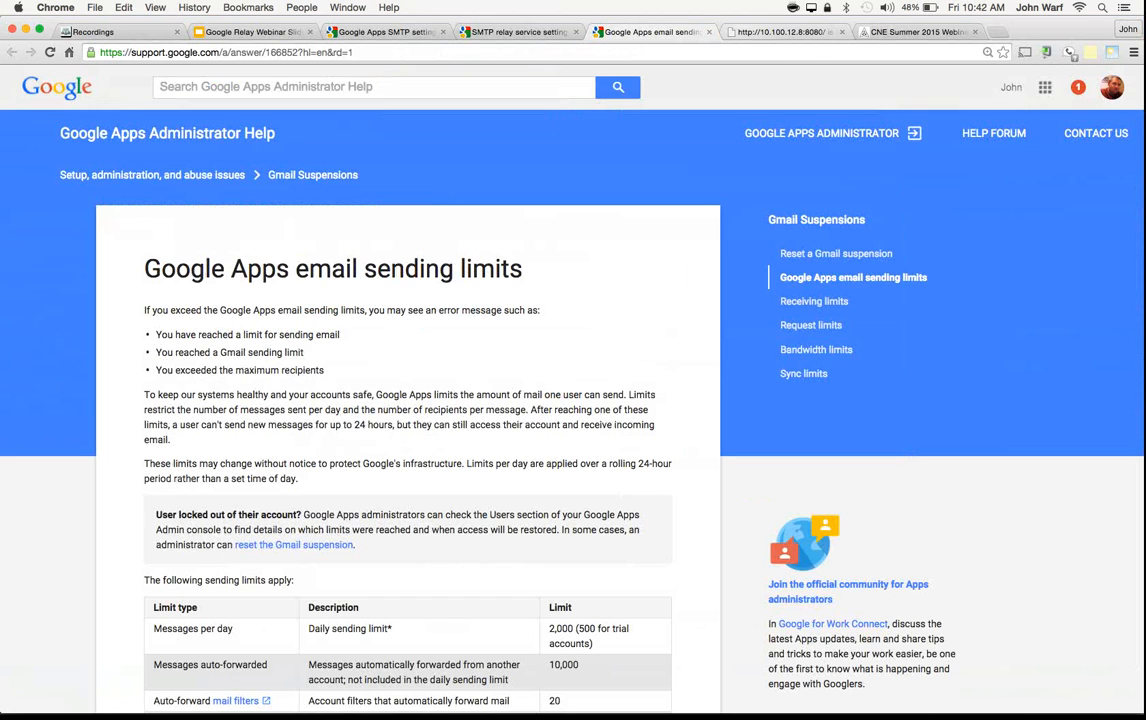
left_click(785, 32)
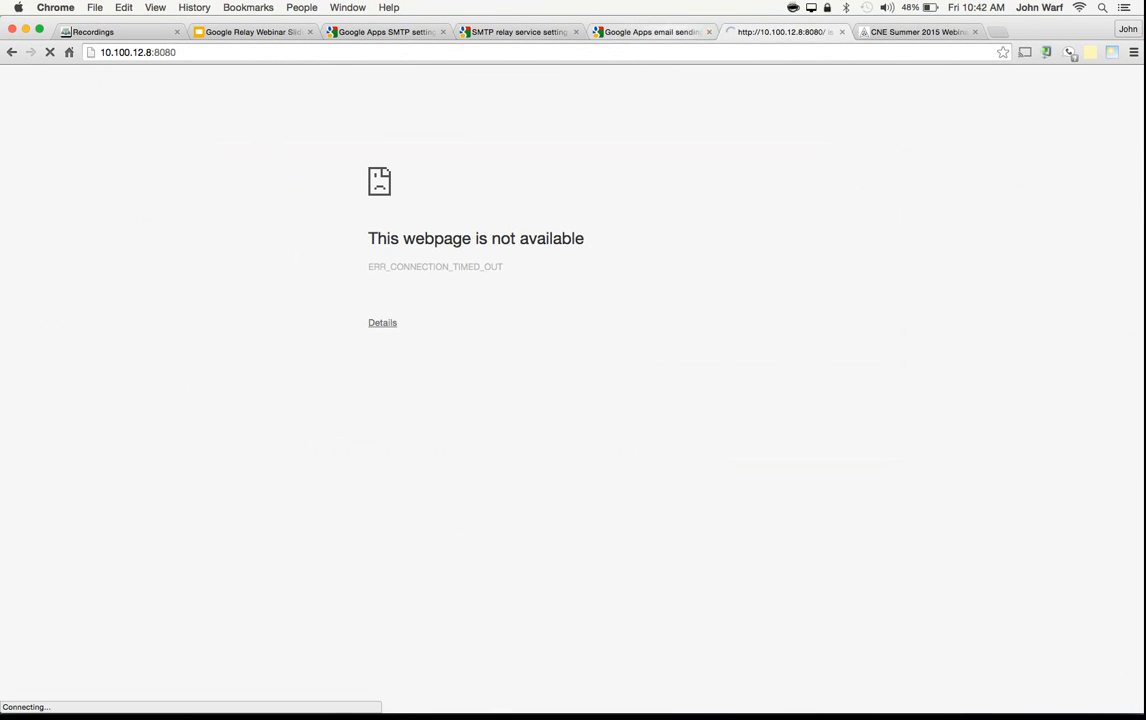
left_click(652, 32)
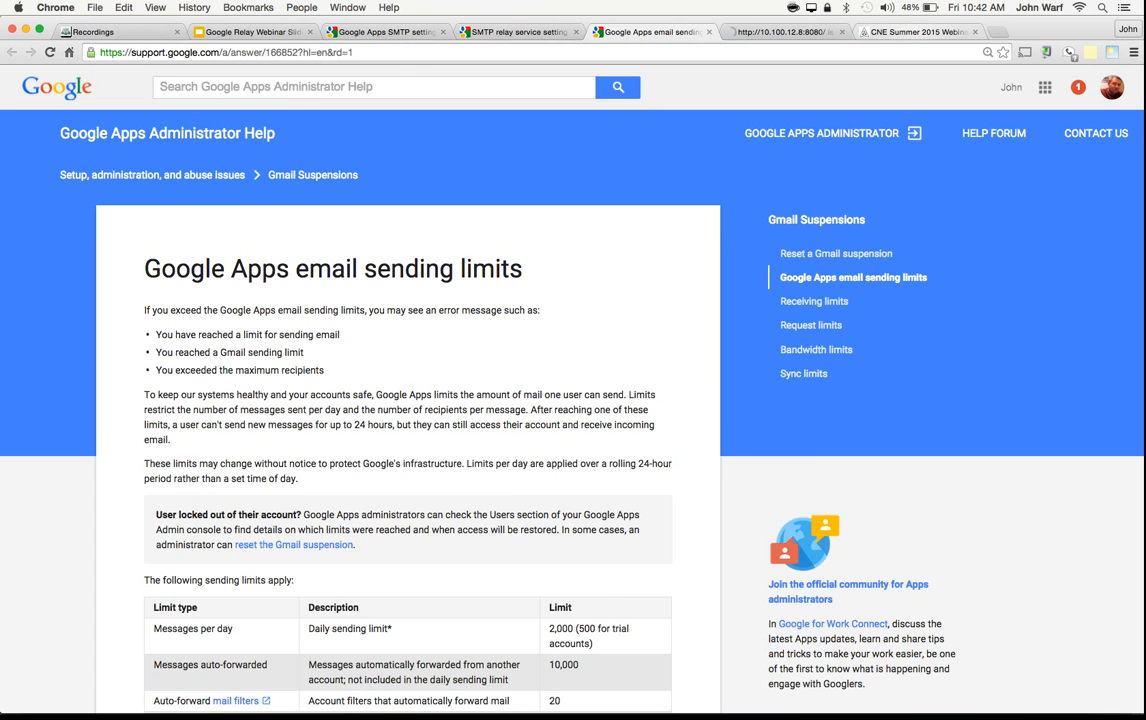
Step: Look through the sessions listed on MCNC's CNE Summer 2015 Webinar Series page, and return to its beginning
left_click(908, 32)
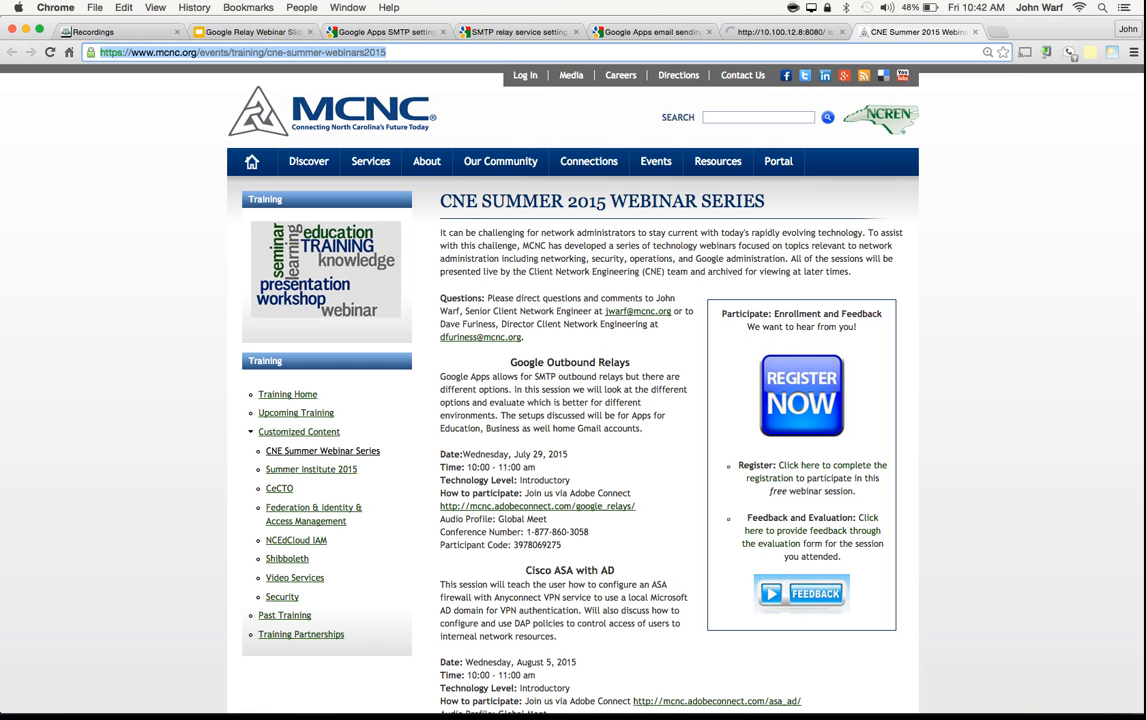
scroll(573, 390, "down", 3)
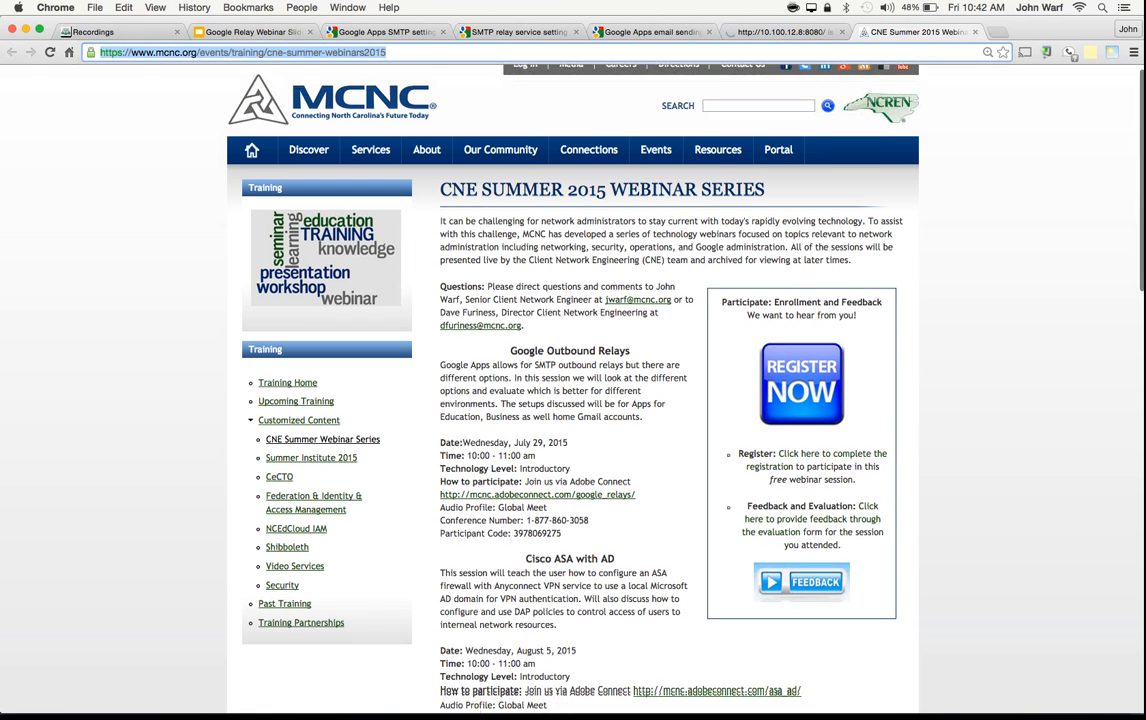
scroll(573, 390, "down", 5)
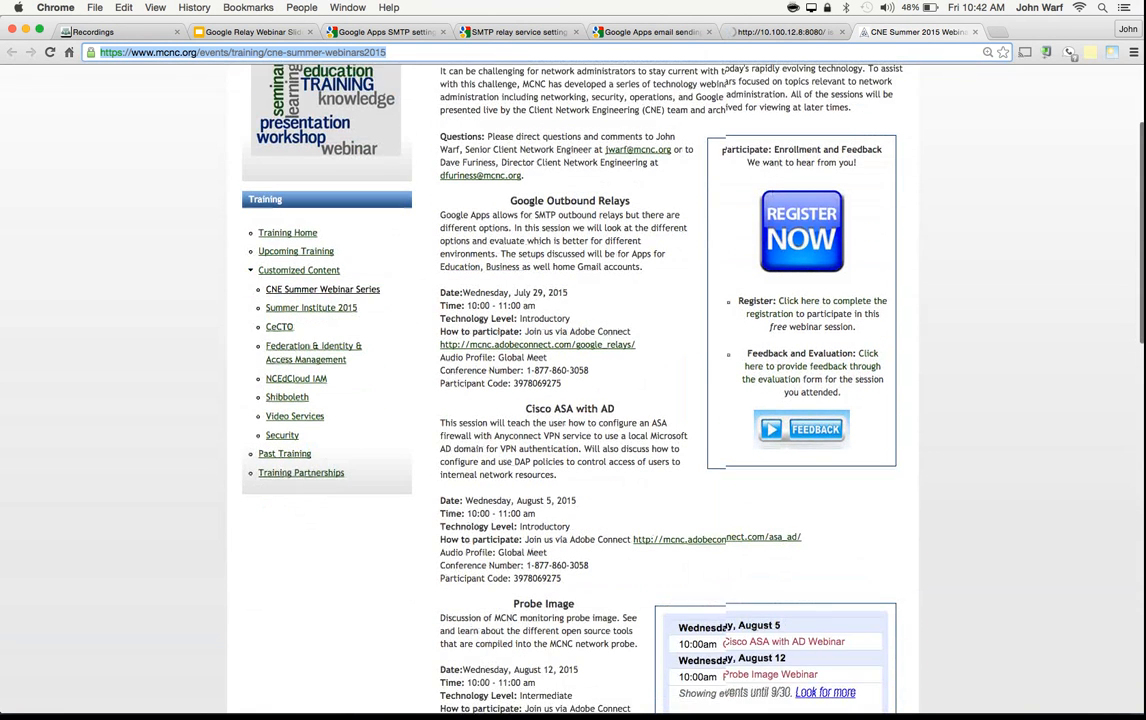
scroll(573, 390, "down", 7)
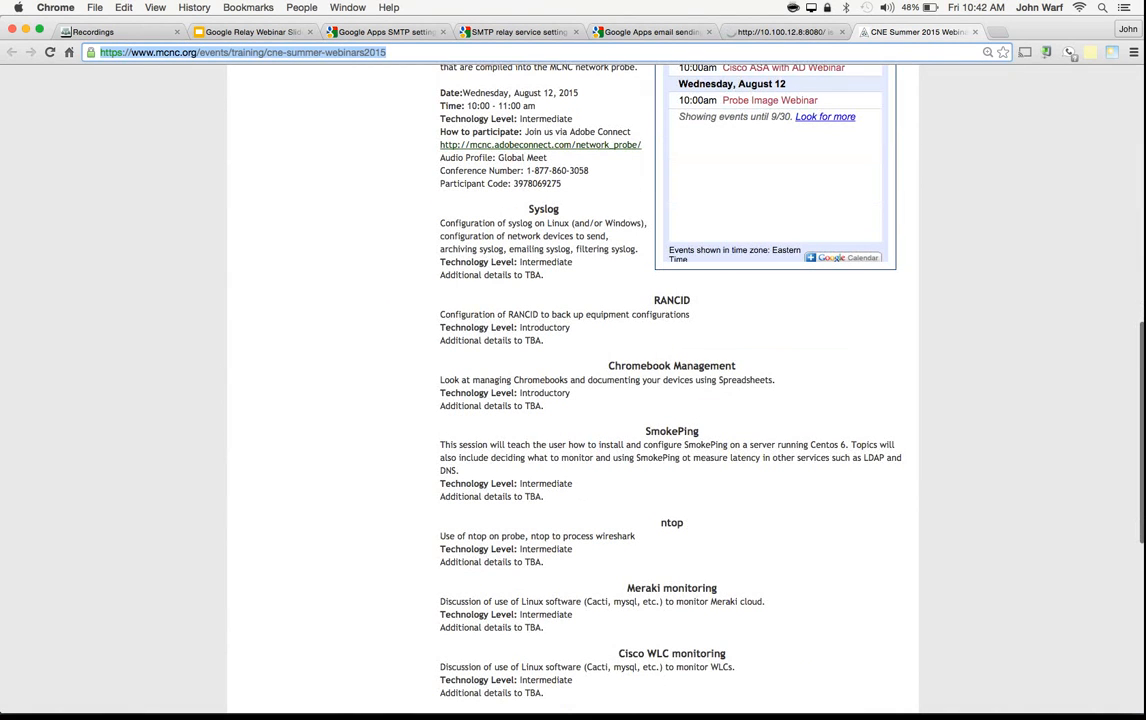
scroll(672, 390, "down", 1)
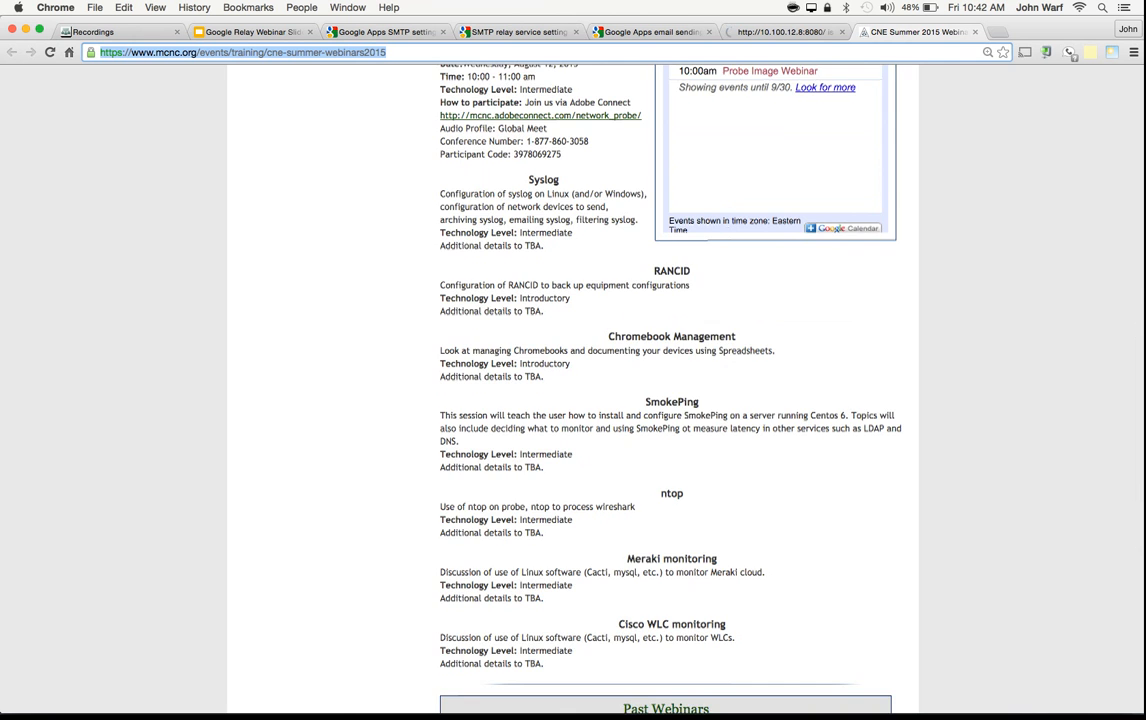
scroll(573, 390, "up", 5)
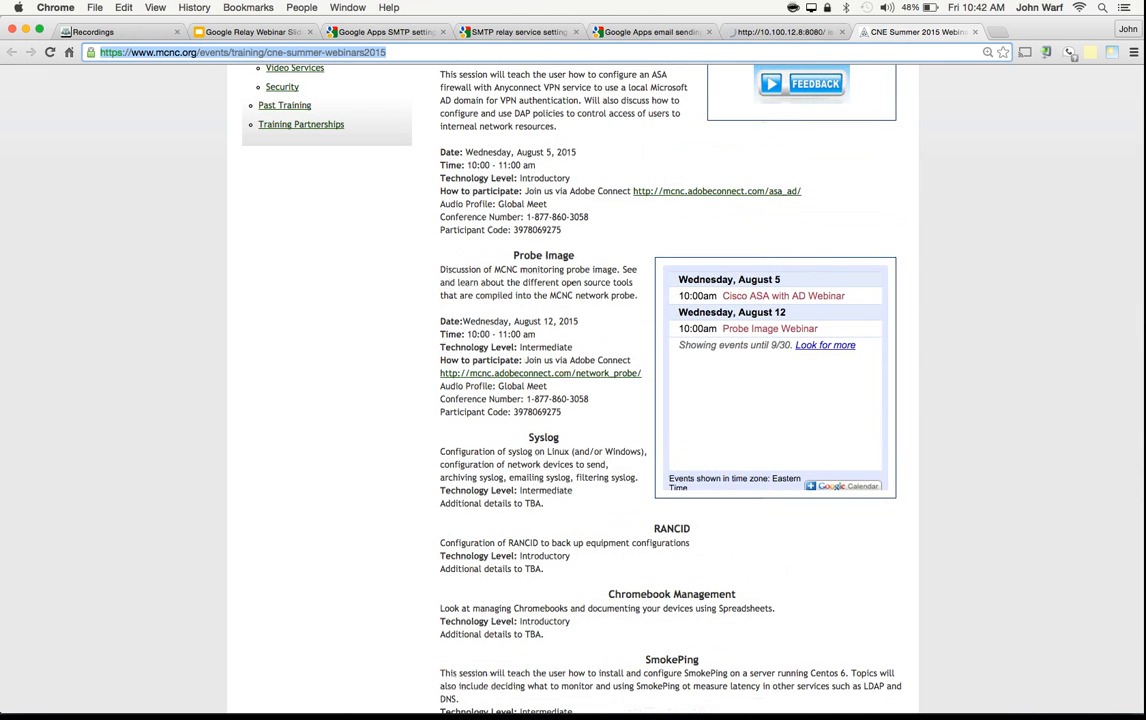
scroll(573, 390, "up", 5)
scroll(573, 390, "up", 5)
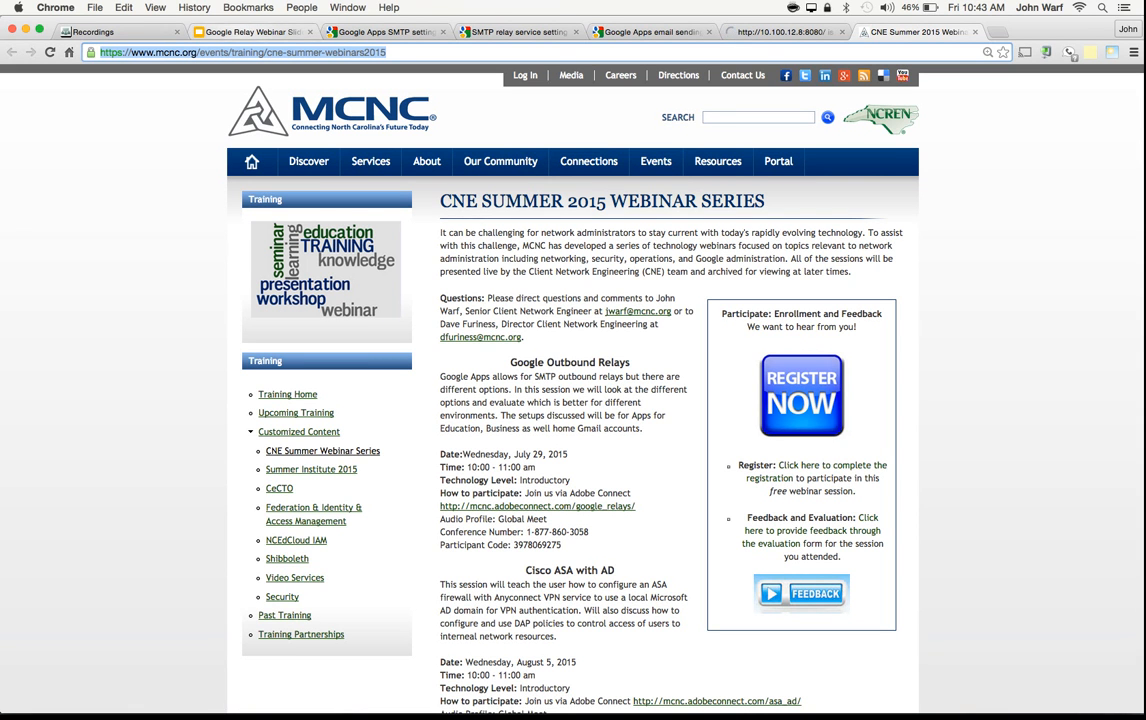
Step: Show the Demo / Questions slide of the Google Relay Webinar Slide presentation
left_click(250, 32)
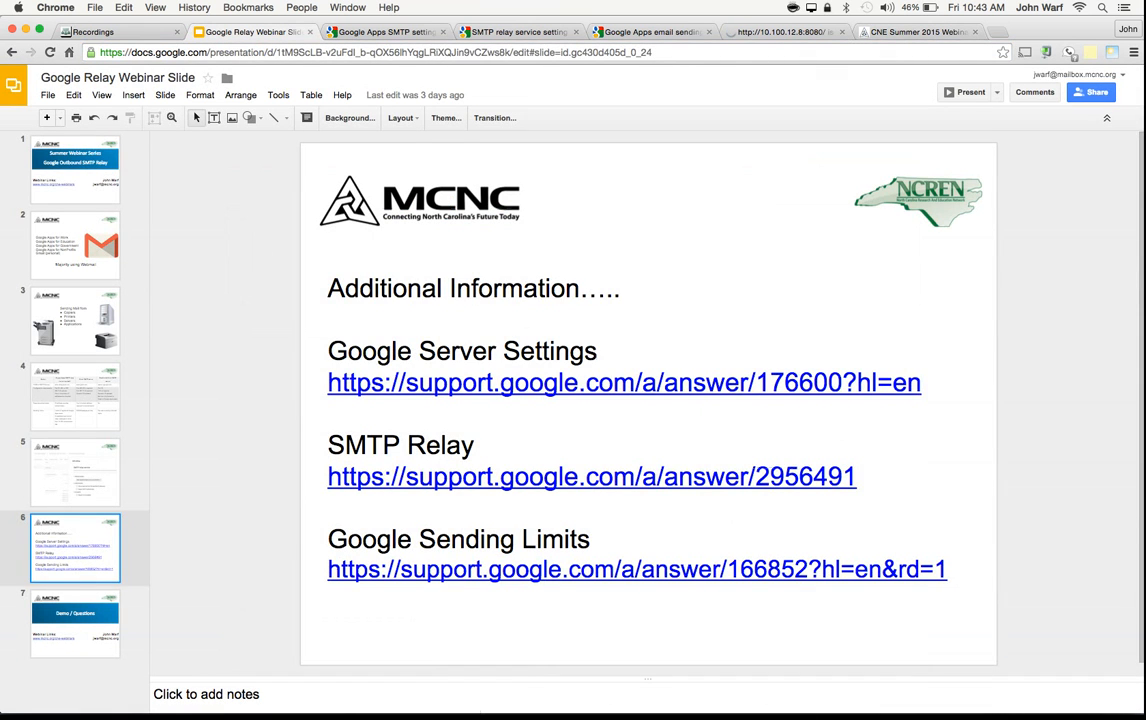
left_click(75, 624)
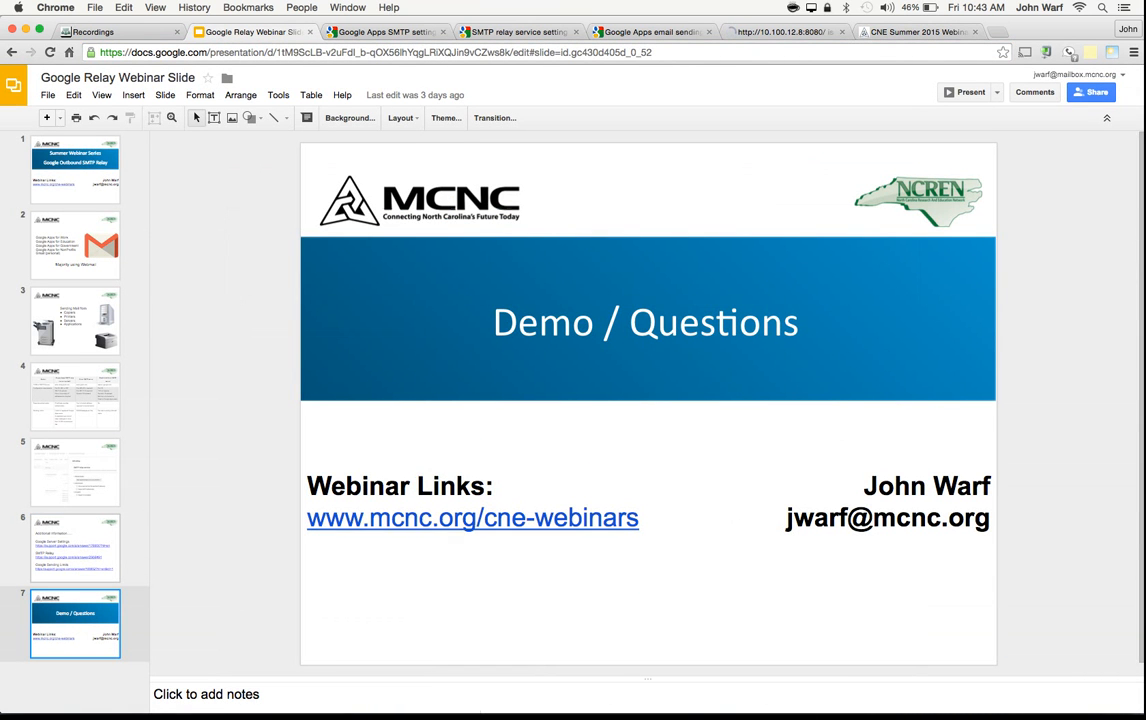